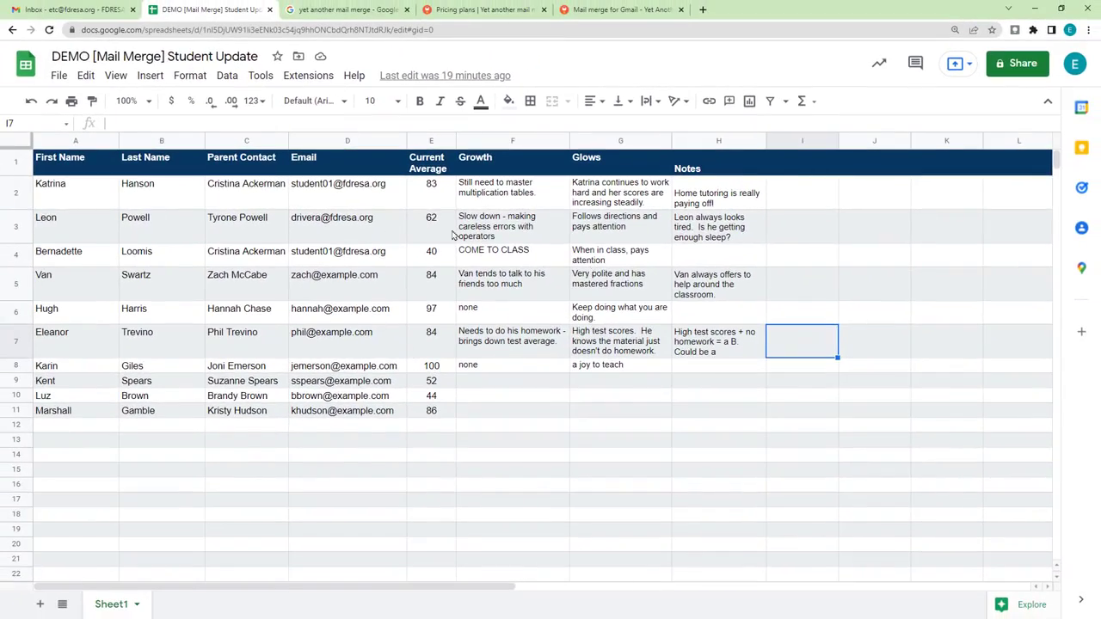
Switch to Gmail and open the draft "Progress Report for {{First Name}} {{Last Name}}" at an enlarged view
left_click(76, 9)
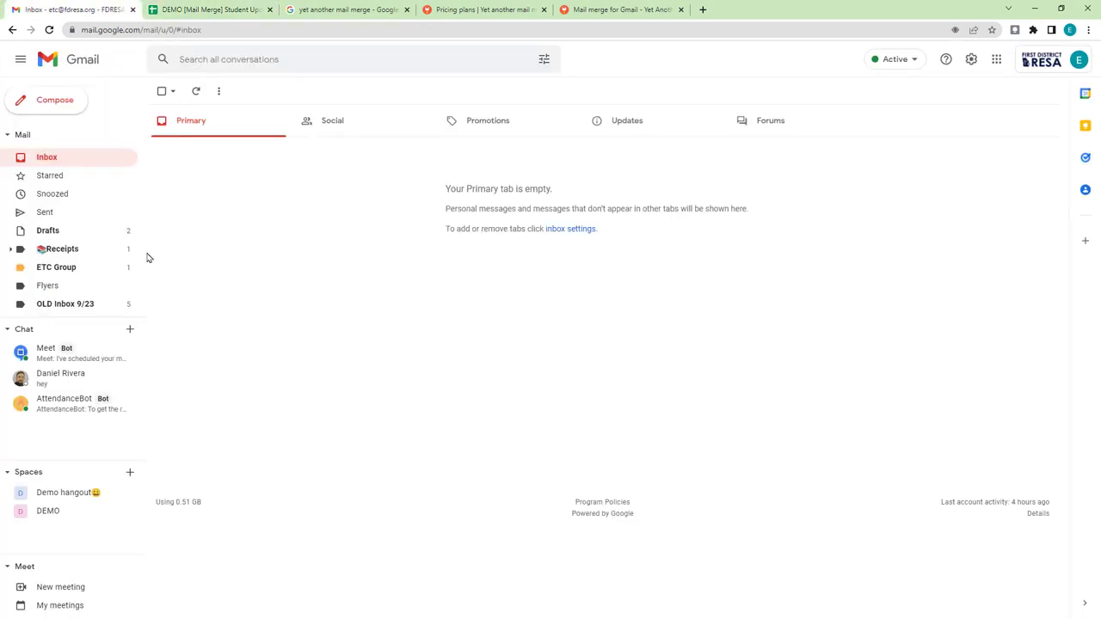
left_click(48, 230)
left_click(456, 146)
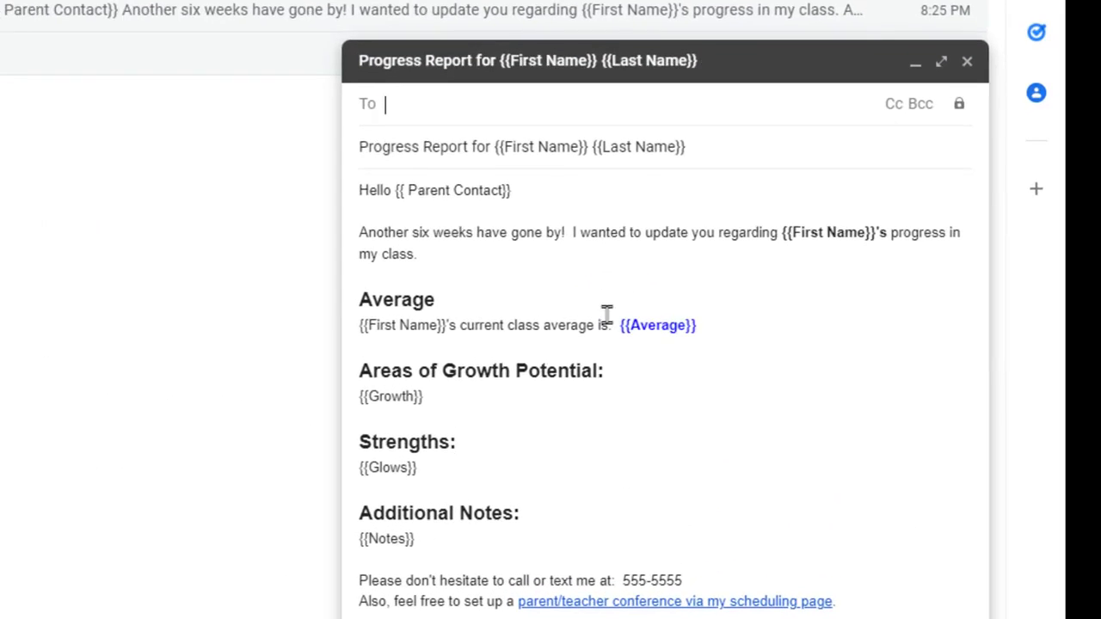
key("ctrl+plus")
key("ctrl+plus")
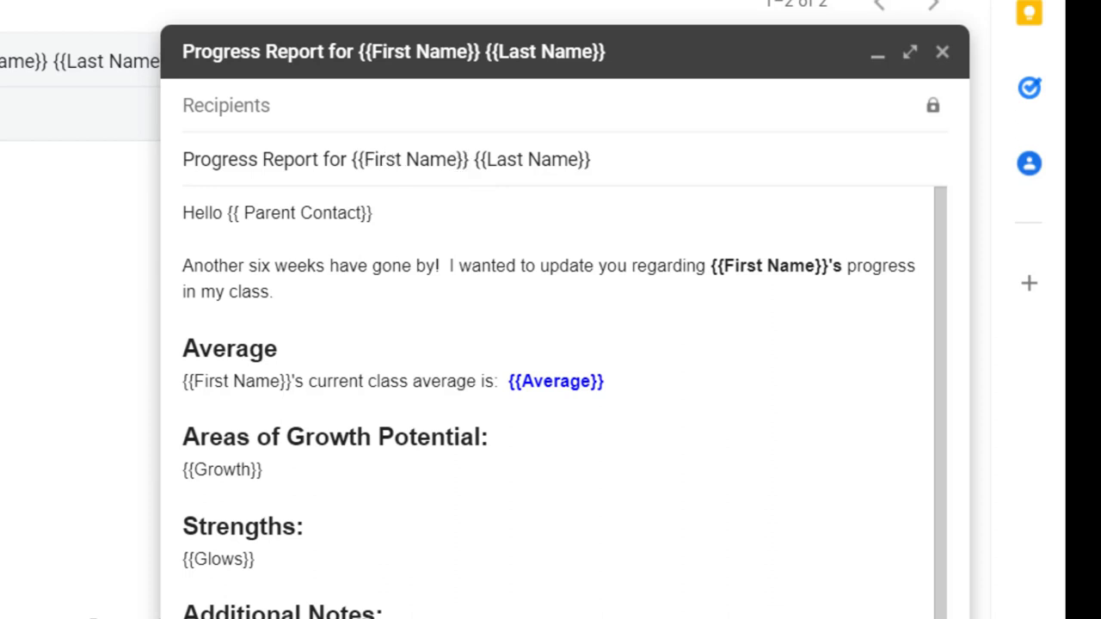
Remove the extra space inside the greeting's merge field so it reads {{Parent Contact}}
left_click(17, 2)
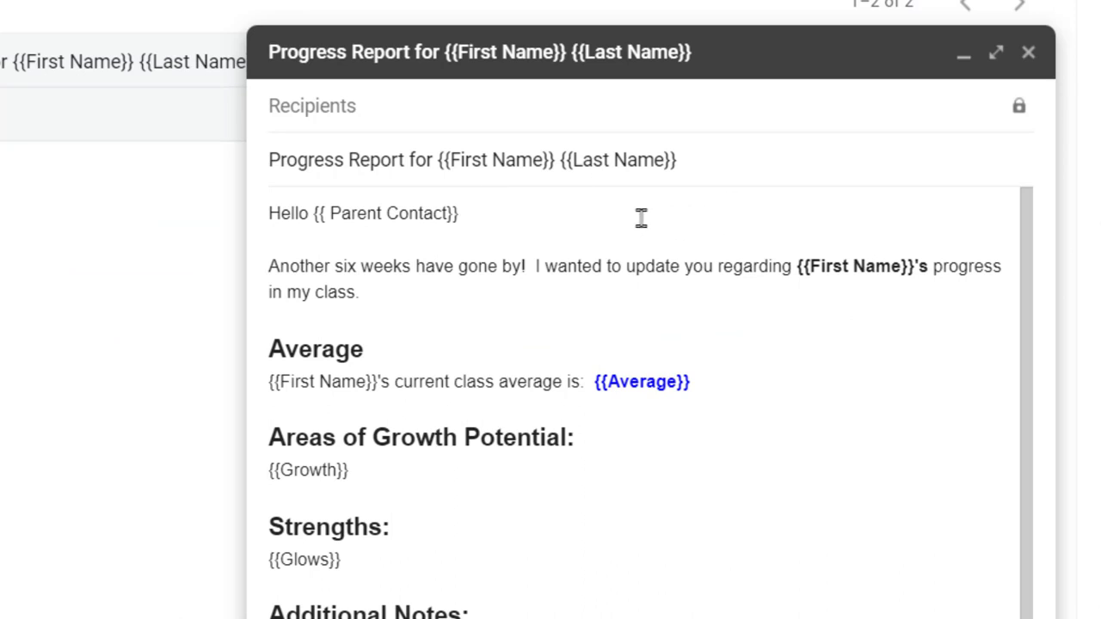
left_click(329, 215)
key("BackSpace")
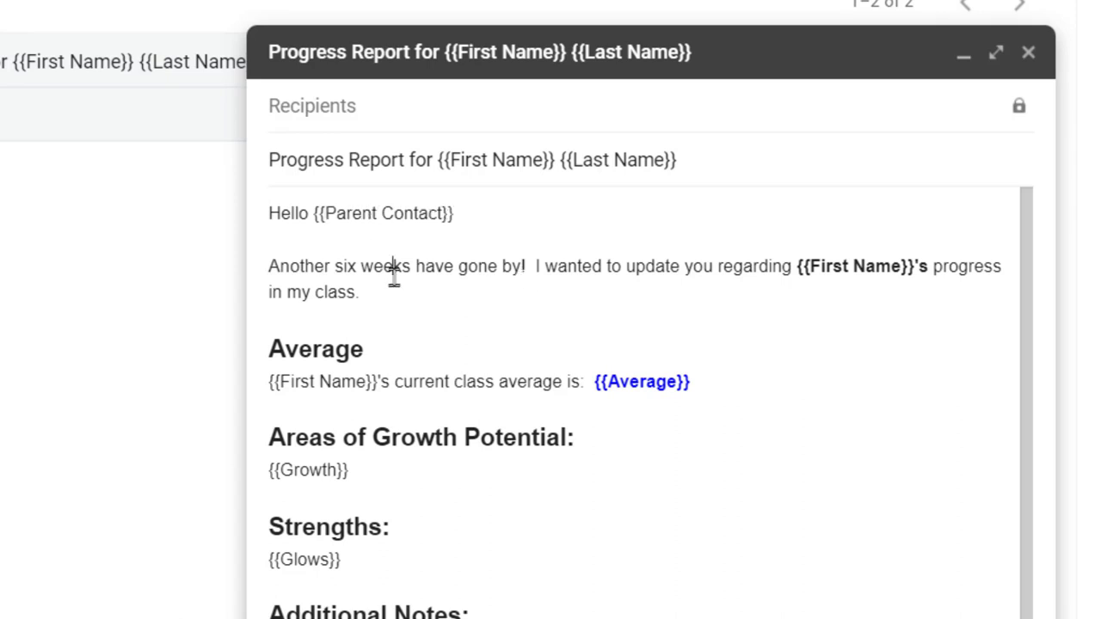
left_click(392, 268)
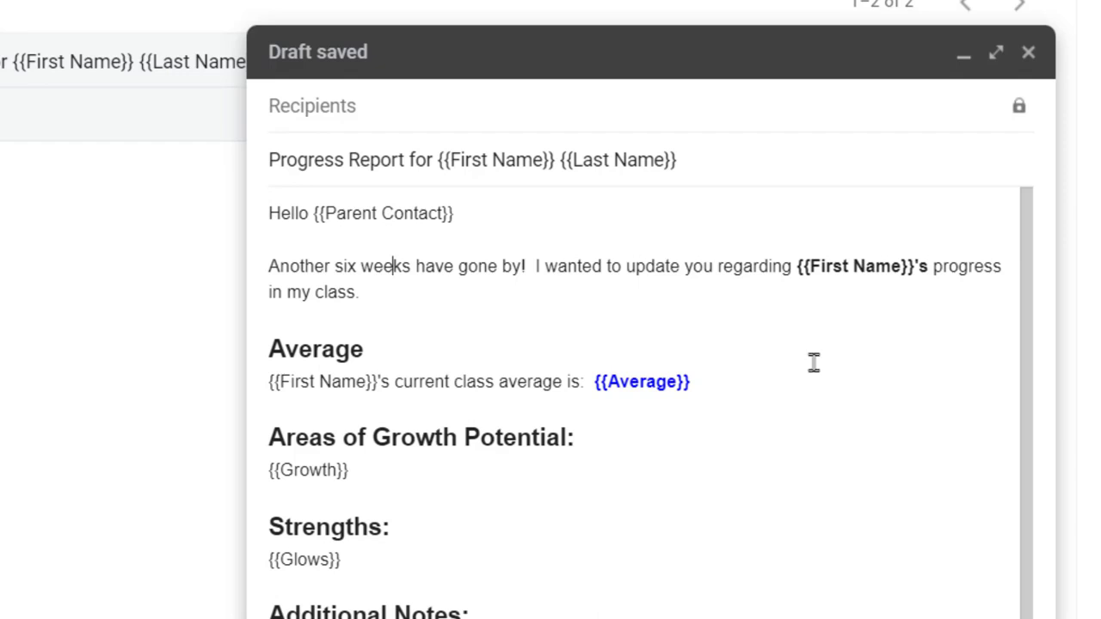
Examine the {{First Name}} and {{Average}} merge fields in the draft and compare the draft's fields with the spreadsheet's column headings
left_click_drag(798, 271, 907, 269)
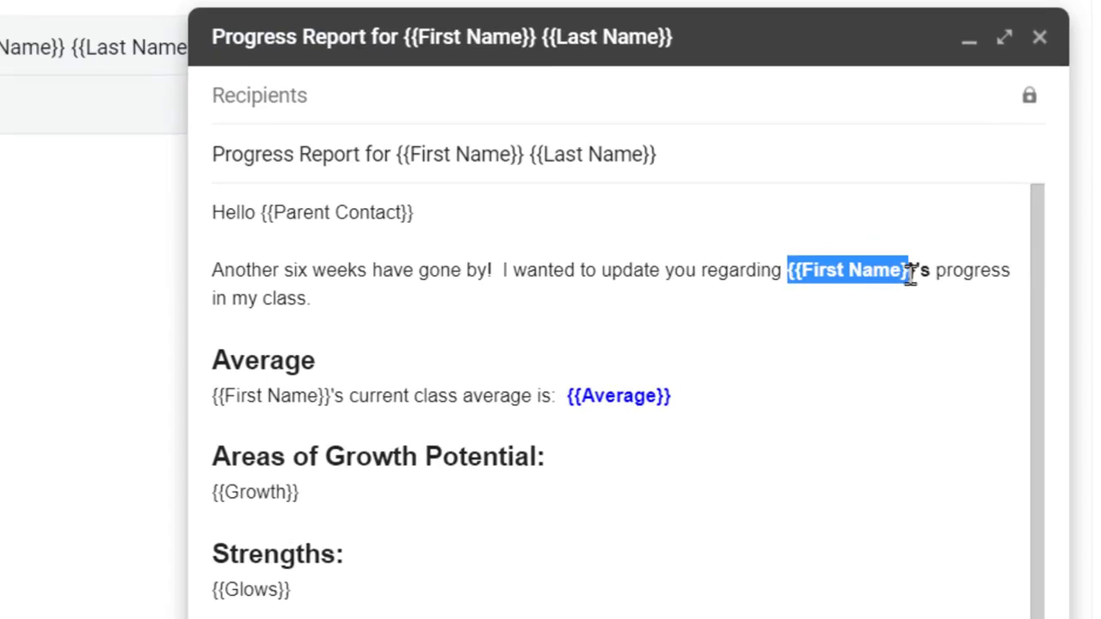
left_click(915, 294)
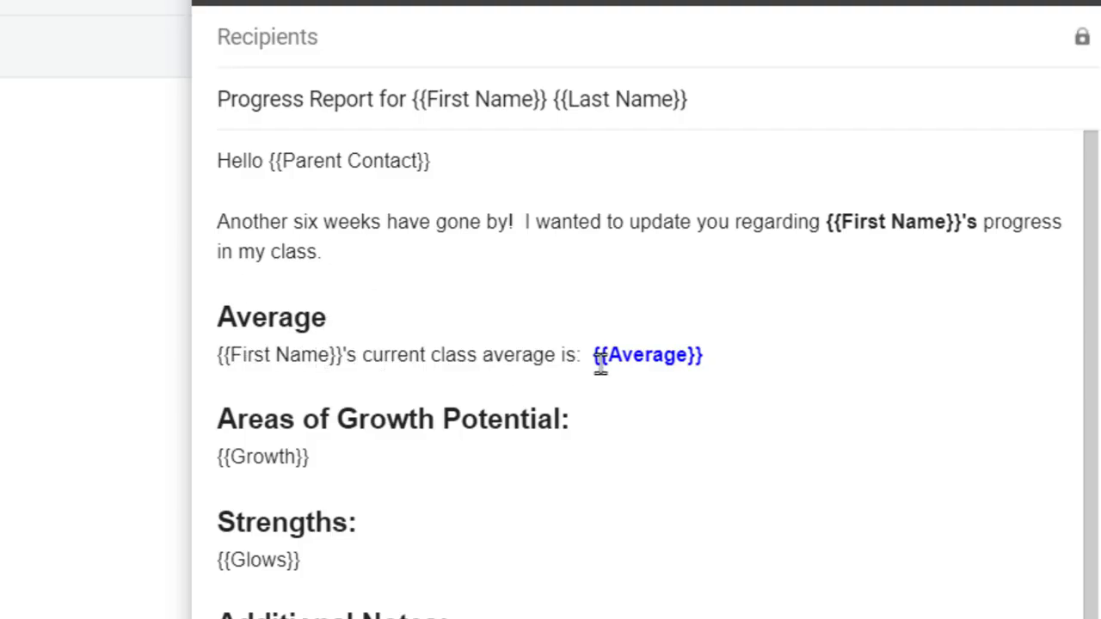
left_click_drag(579, 355, 707, 355)
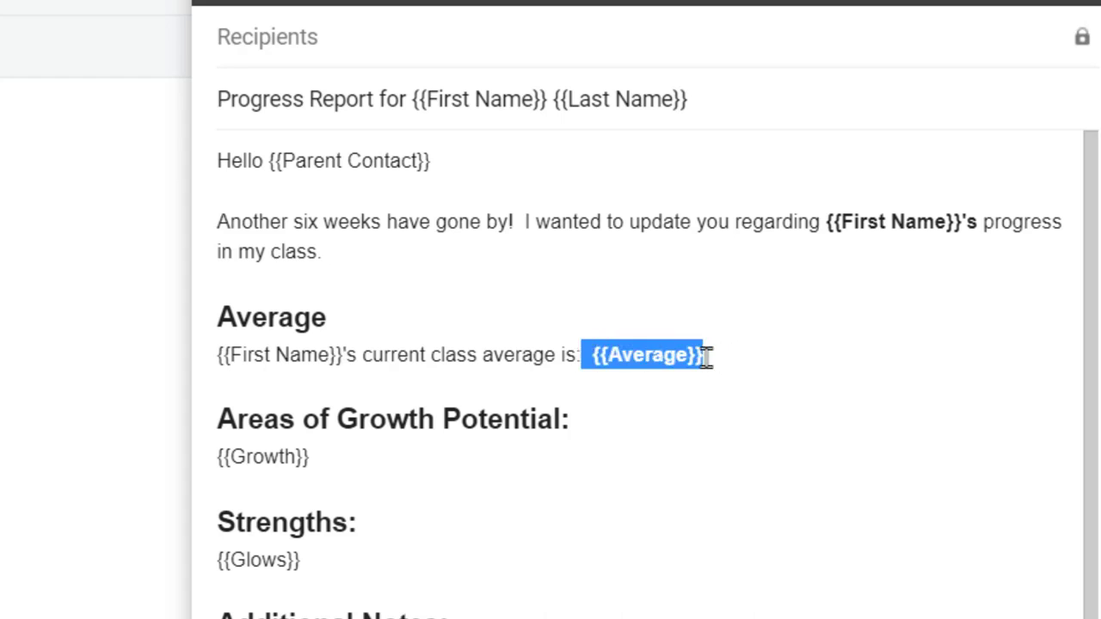
left_click(362, 293)
left_click(406, 305)
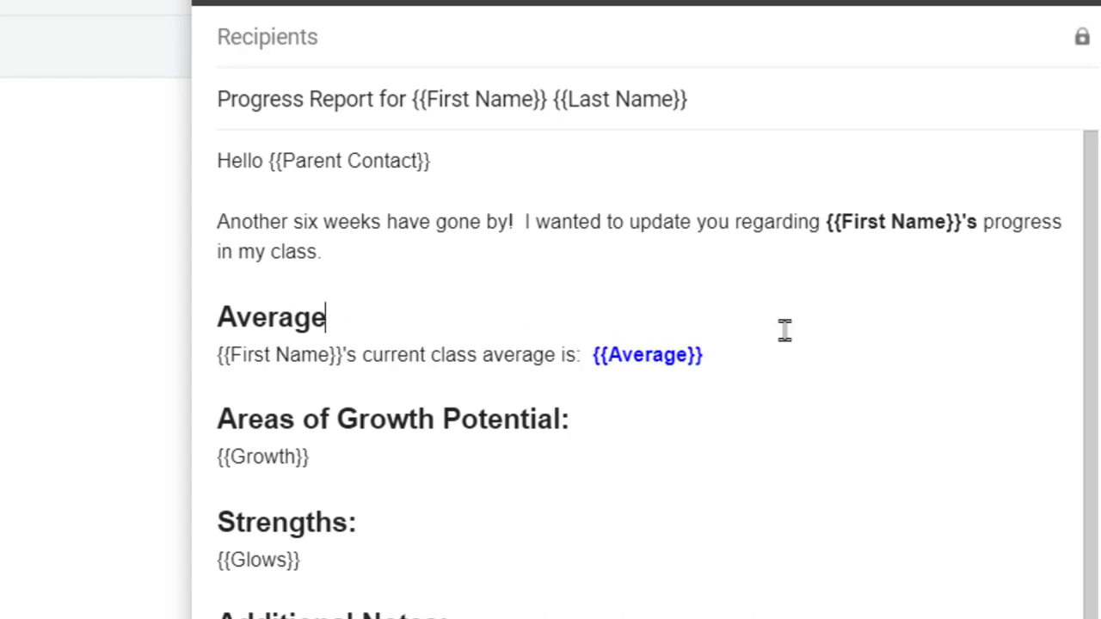
scroll(354, 294, "down", 2)
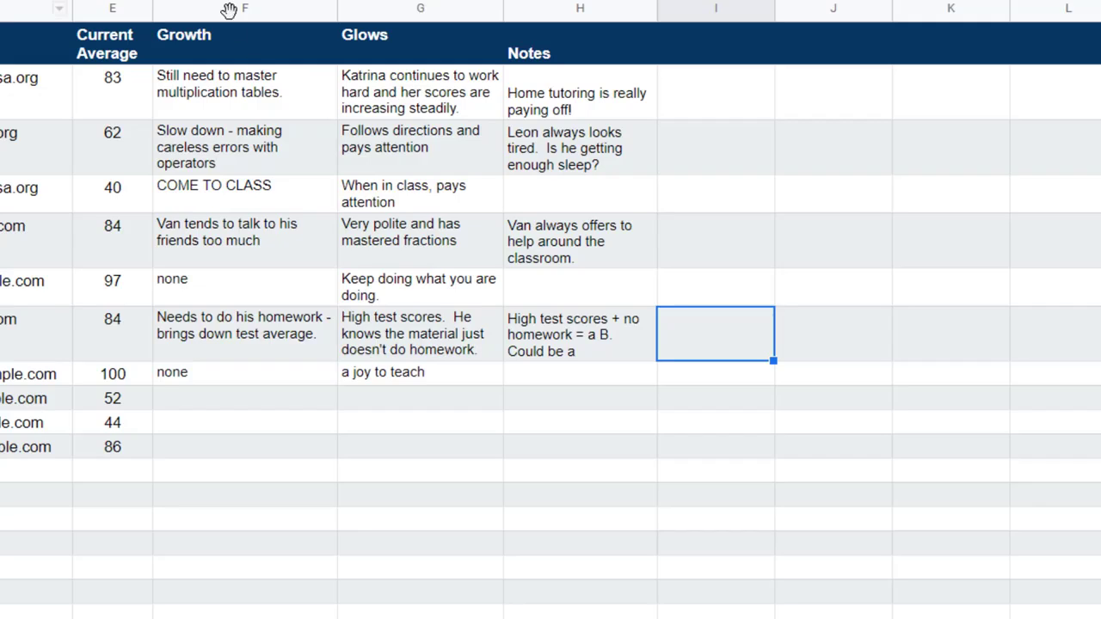
left_click(228, 9)
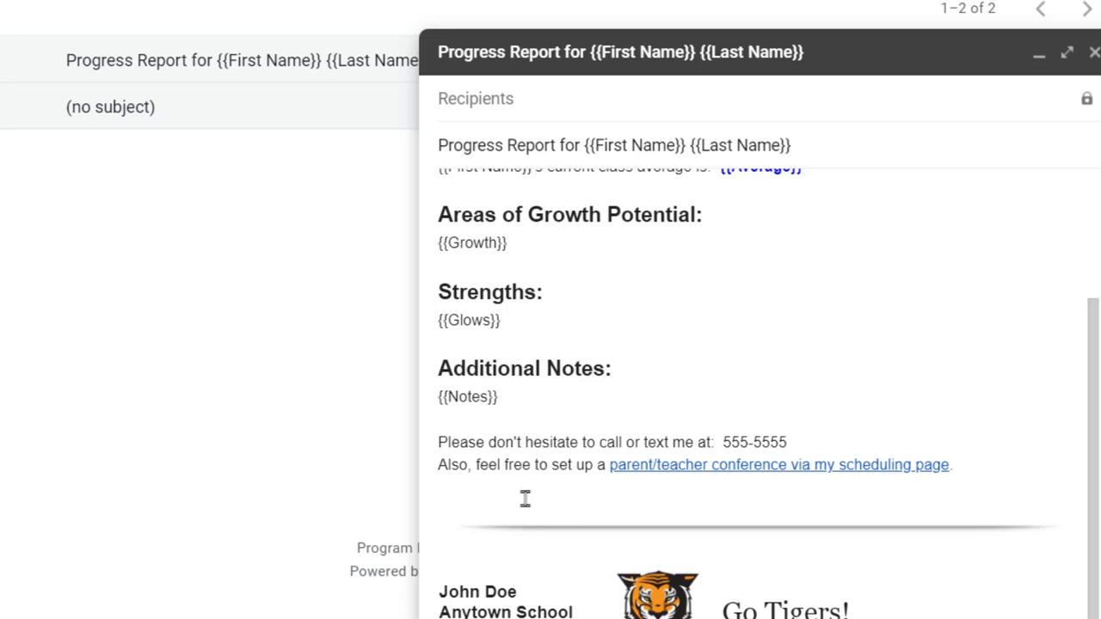
Delete the blank line below the scheduling sentence and follow its parent/teacher conference link to check the appointment page
key("BackSpace")
left_click(688, 489)
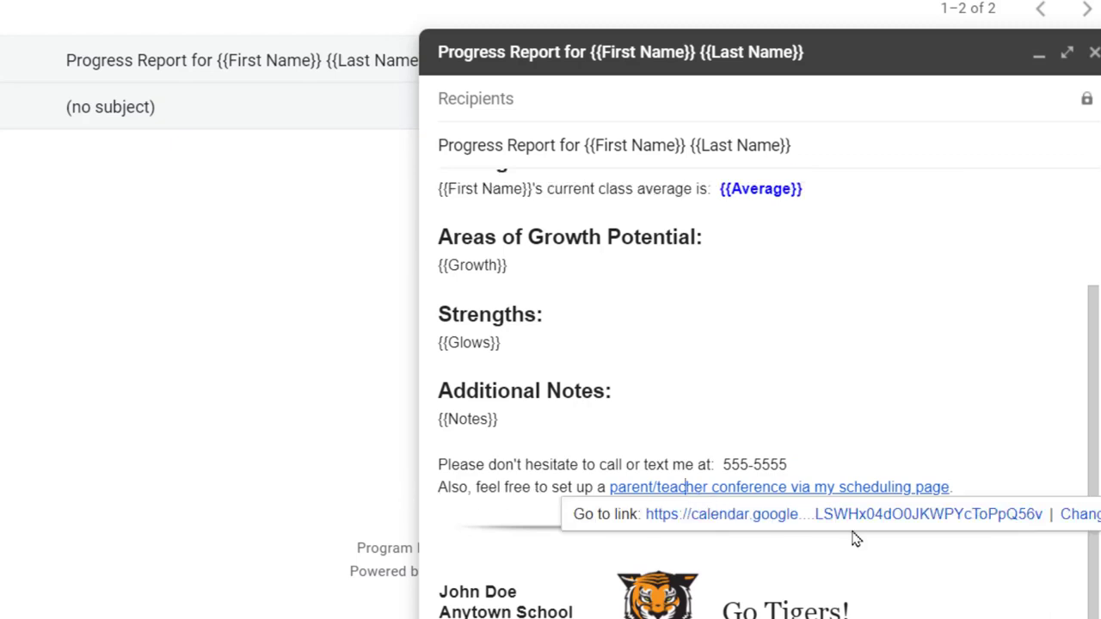
left_click(742, 529)
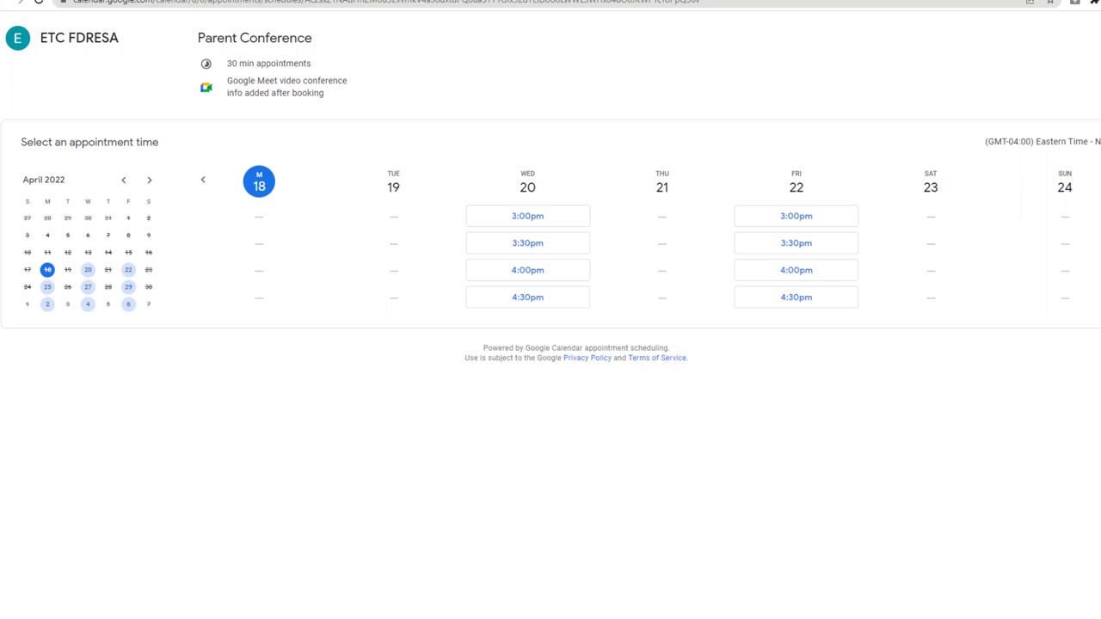
left_click(278, 0)
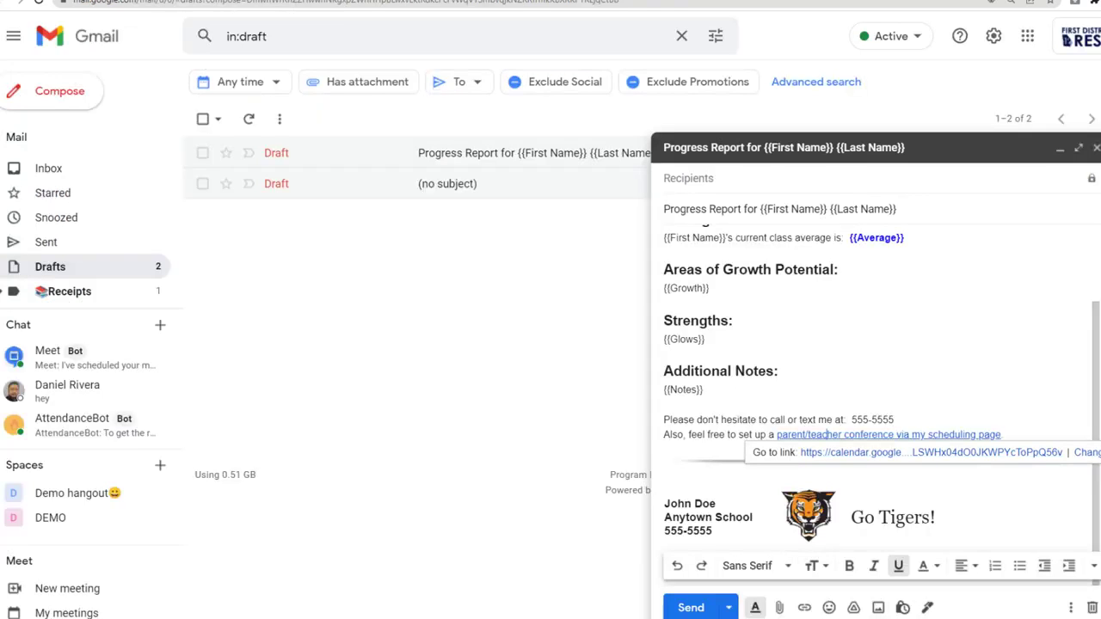
Check the signature and the {{Average}} merge field in the progress report draft, and close the draft without sending it
left_click(937, 417)
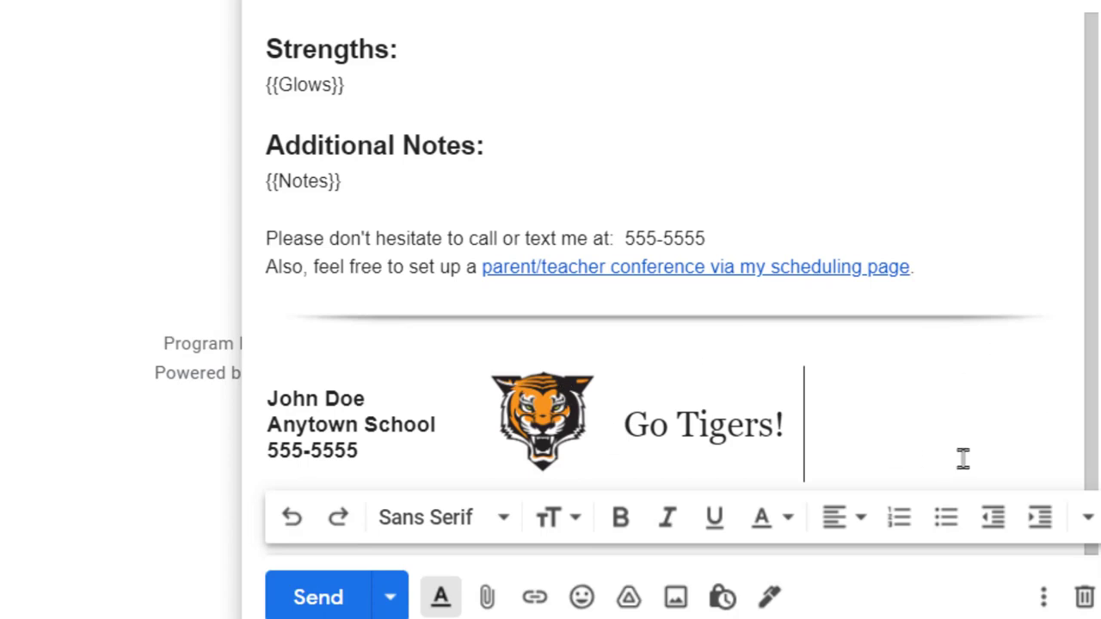
scroll(550, 180, "up", 2)
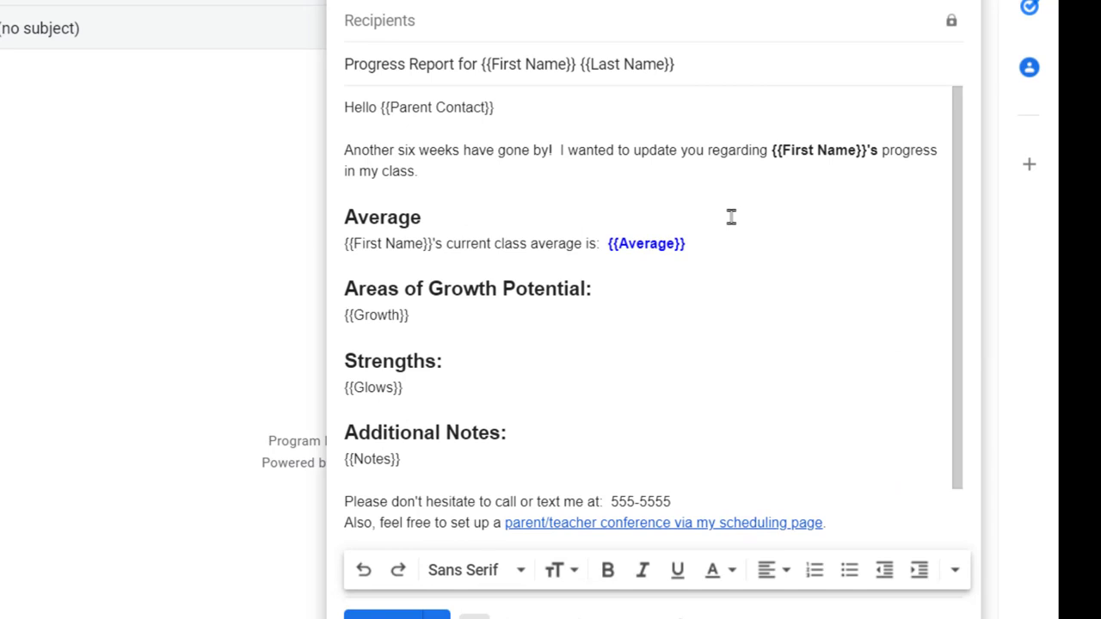
left_click_drag(686, 244, 608, 244)
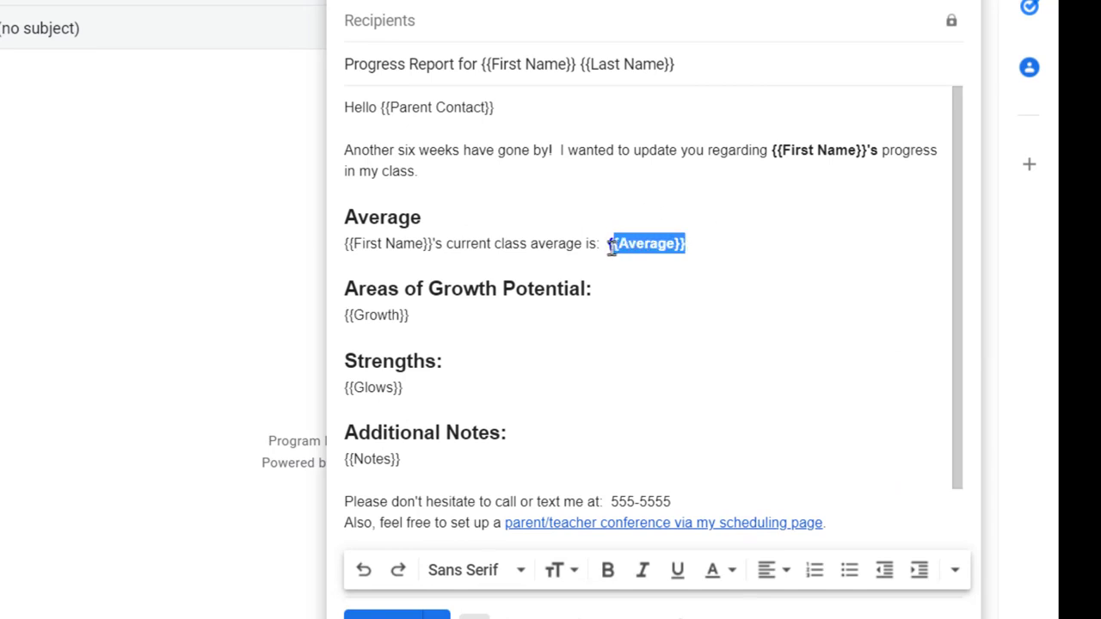
left_click(477, 154)
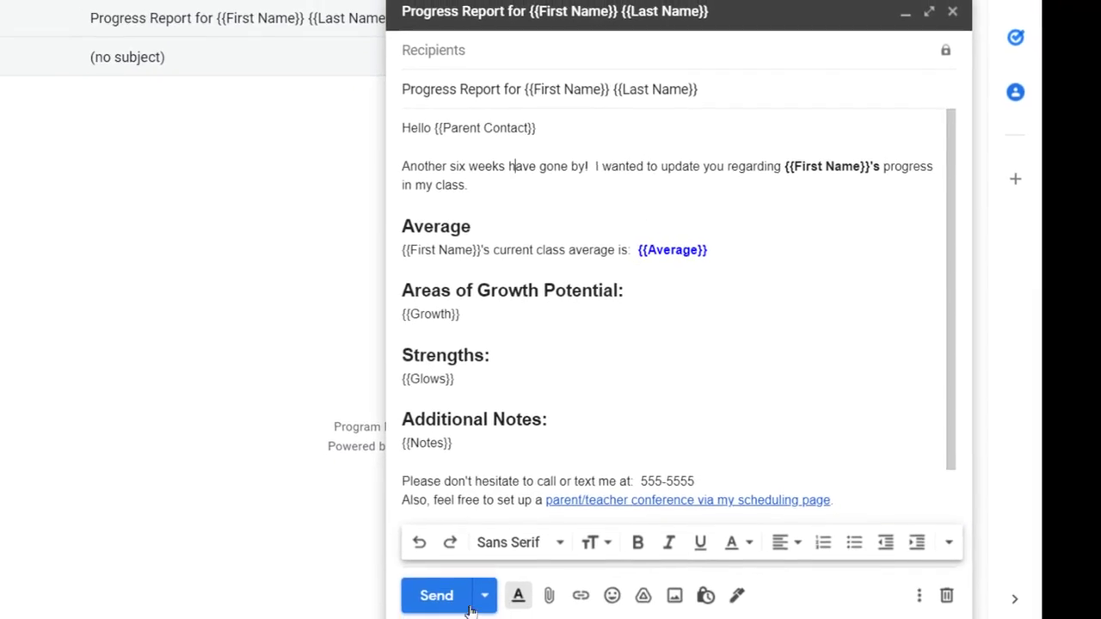
left_click(952, 11)
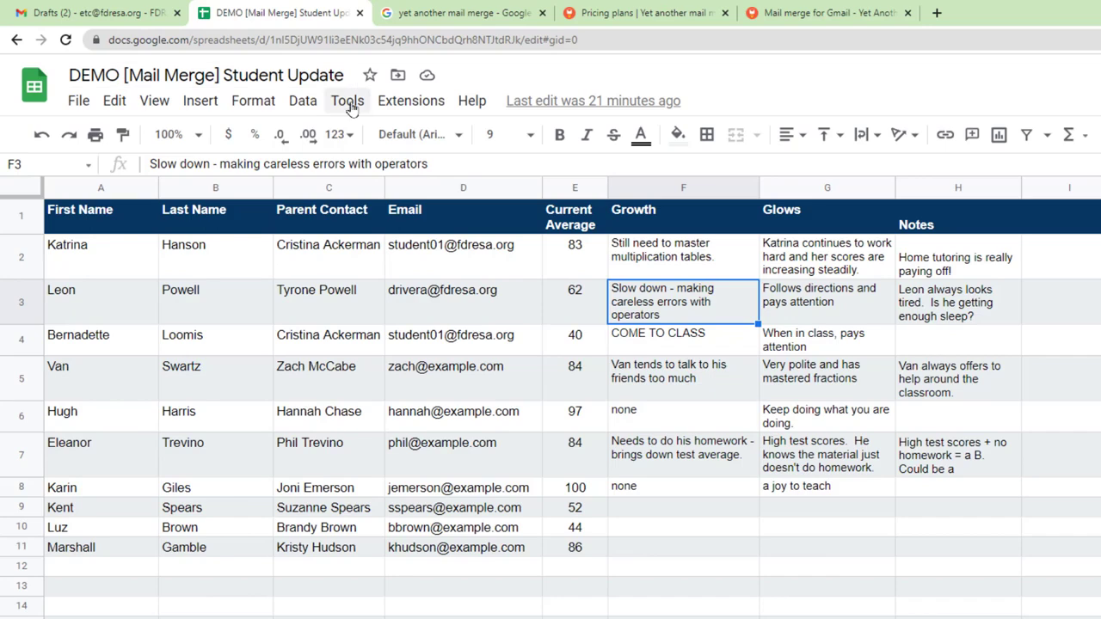
From the Student Update spreadsheet, search the add-on marketplace for "Yet Another Mail Merge: Mail Merge for Gmail" and open Talarian's listing
left_click(413, 103)
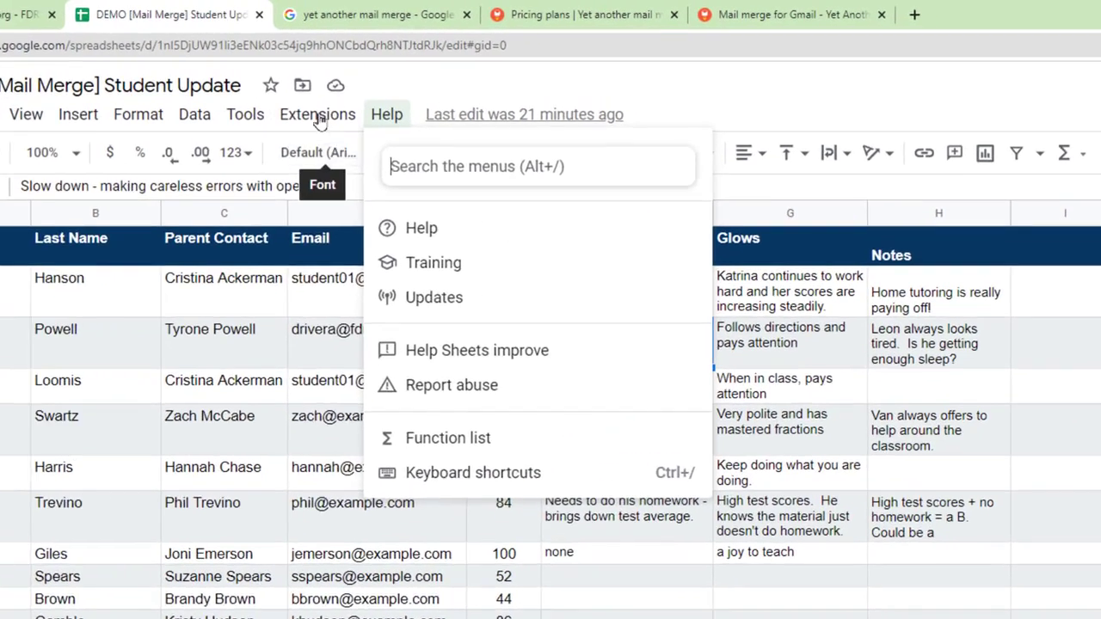
mouse_move(411, 135)
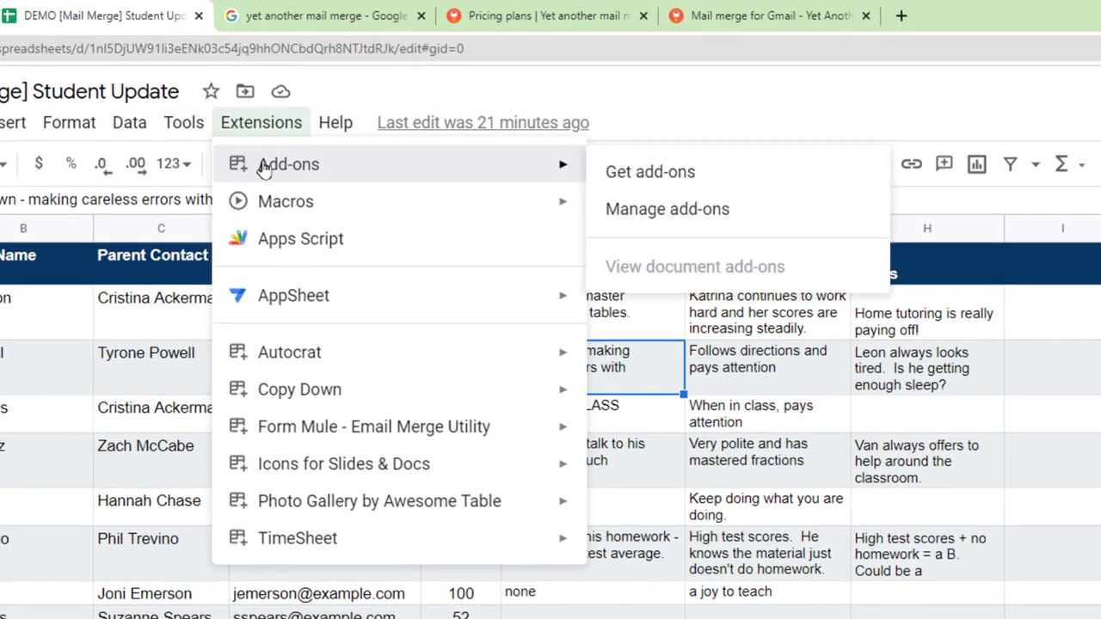
left_click(684, 185)
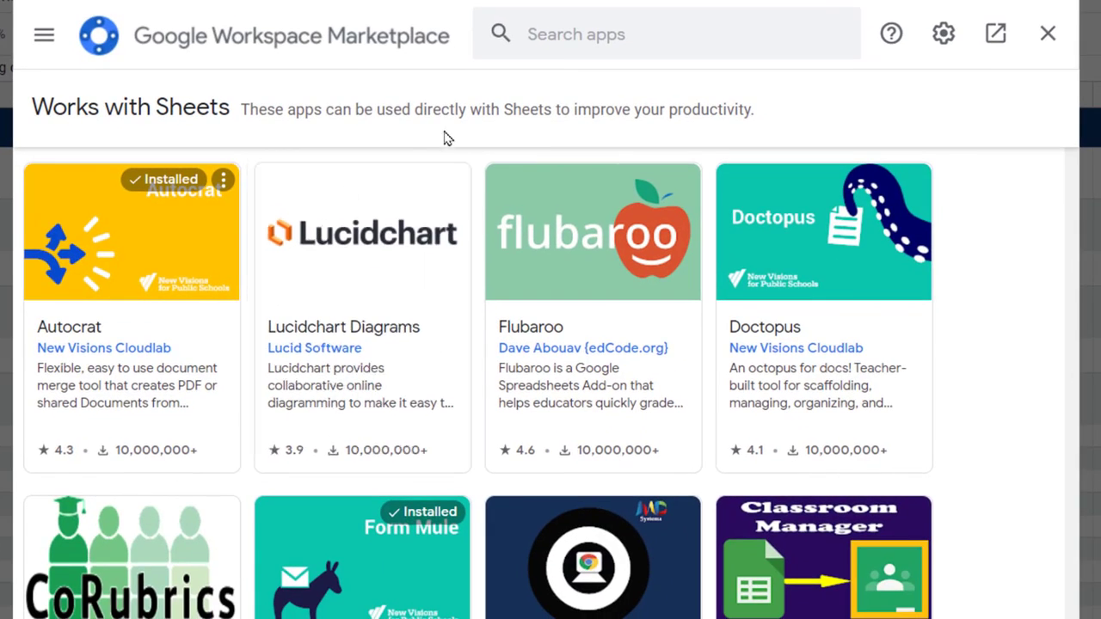
left_click(621, 69)
type("Yet Another Mail Merge: Mail Merge")
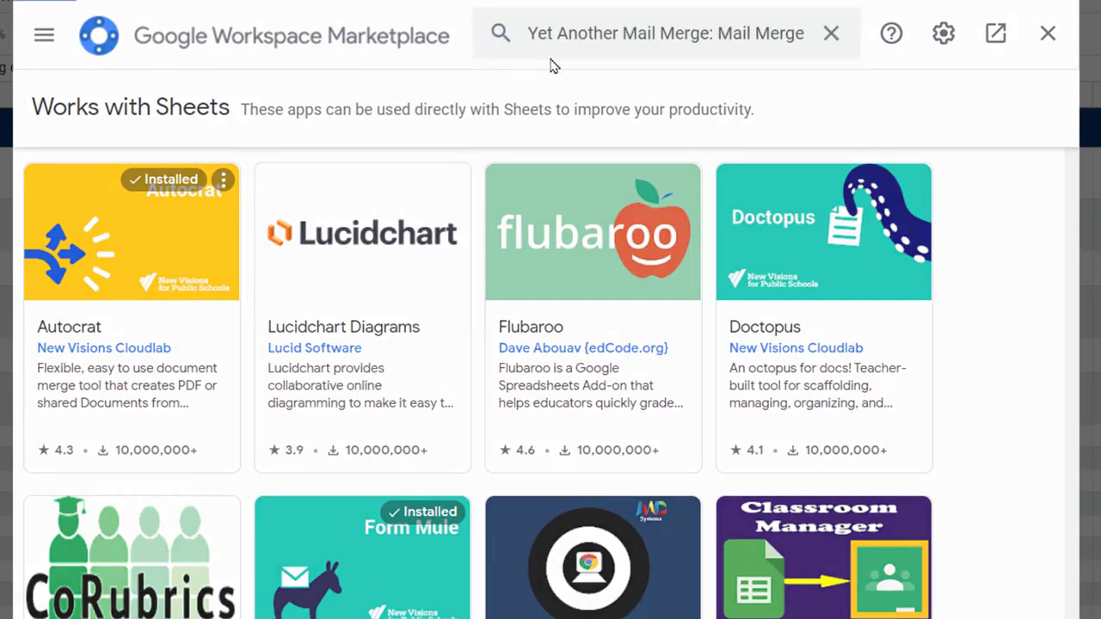
key("Return")
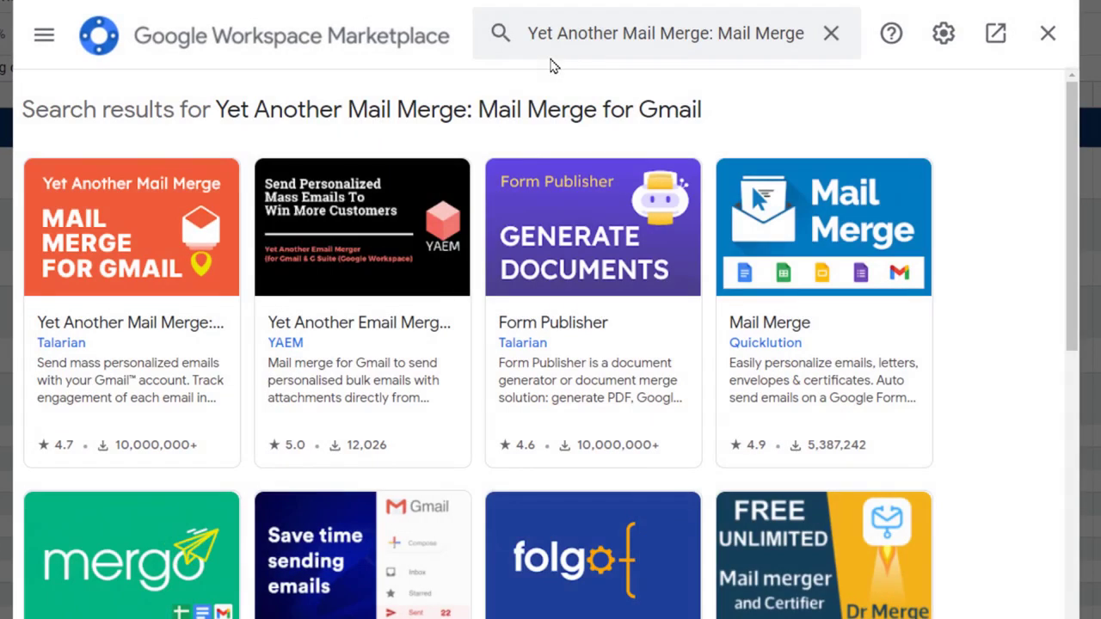
left_click(133, 263)
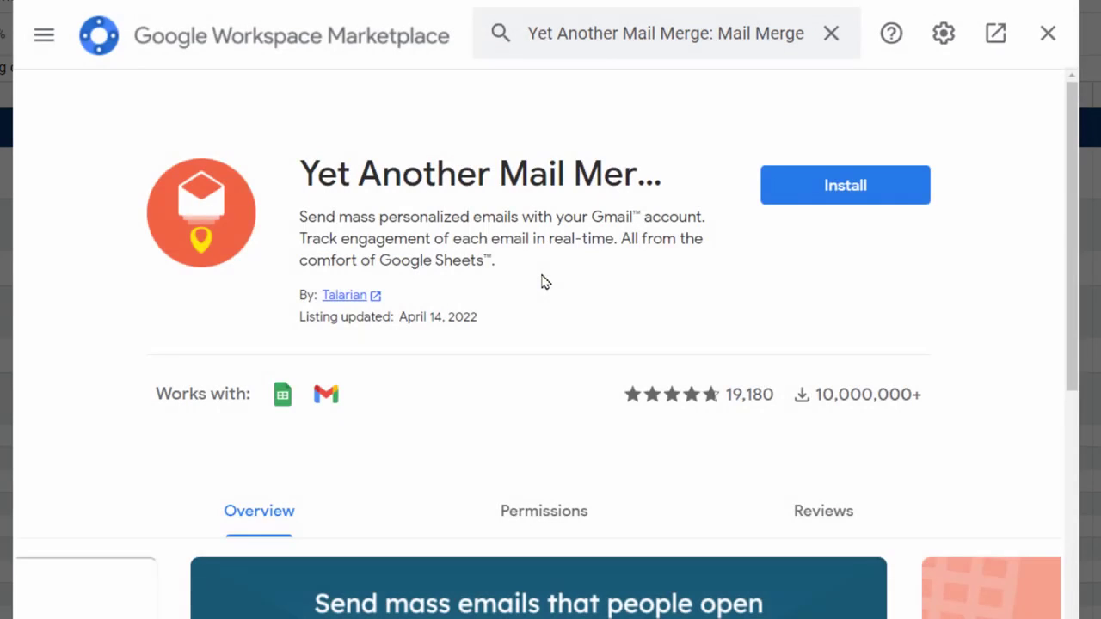
Install the Yet Another Mail Merge add-on, authorizing it with the school Google account and granting the requested permissions
left_click(829, 185)
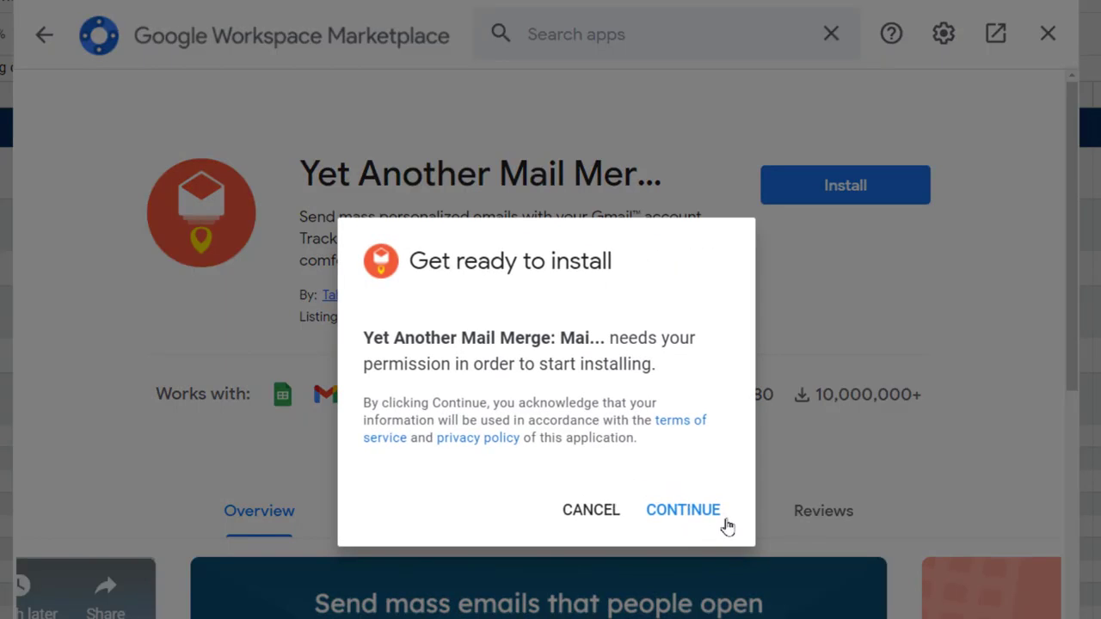
left_click(704, 512)
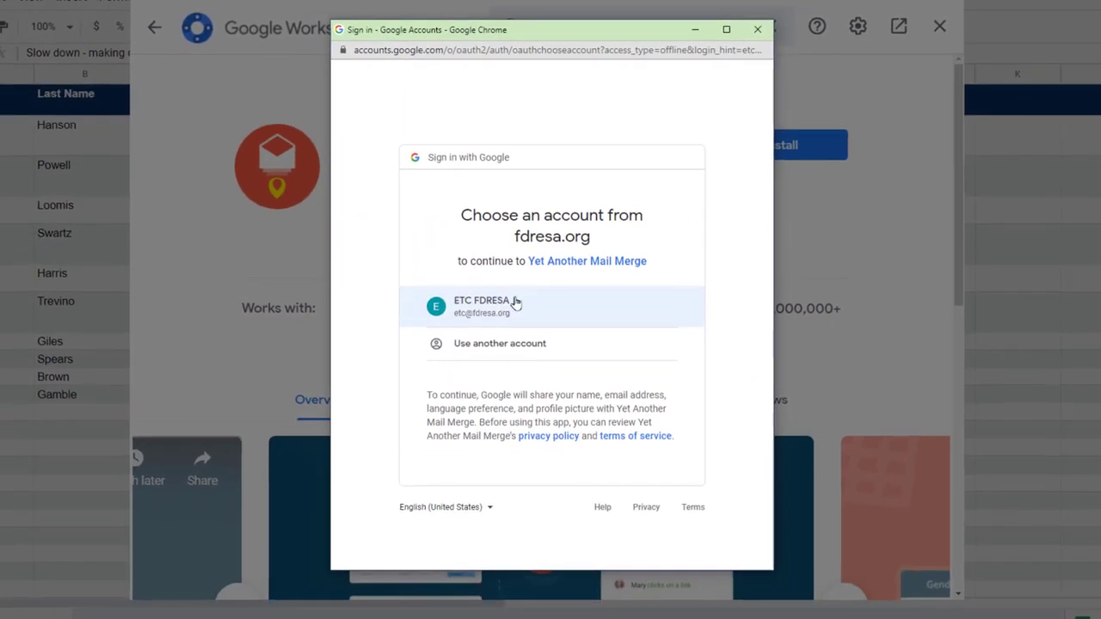
left_click(515, 349)
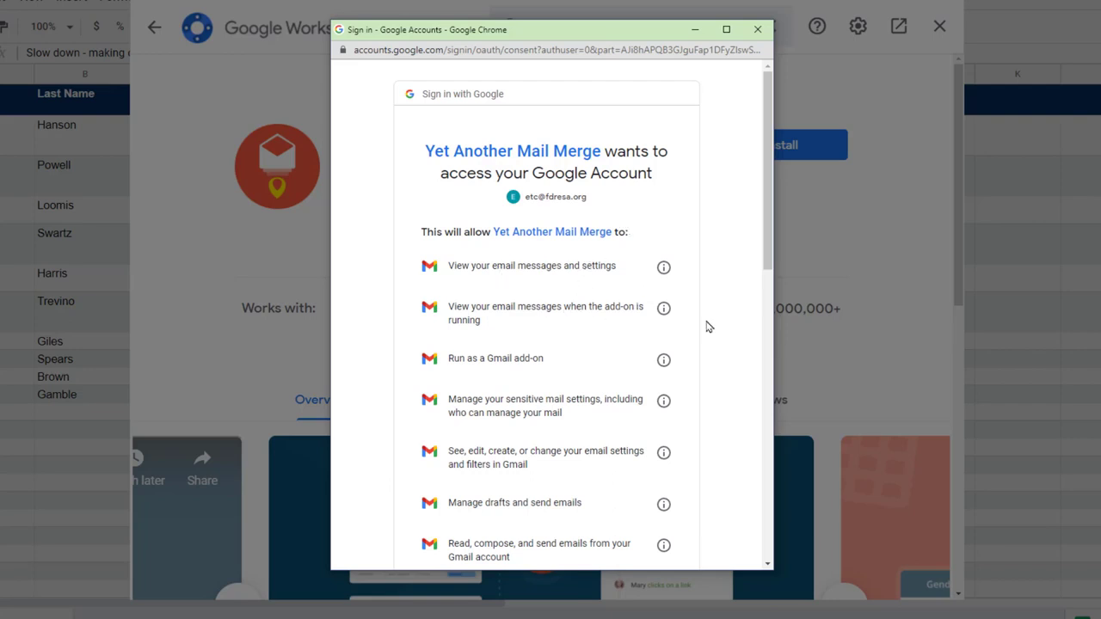
left_click_drag(765, 226, 777, 537)
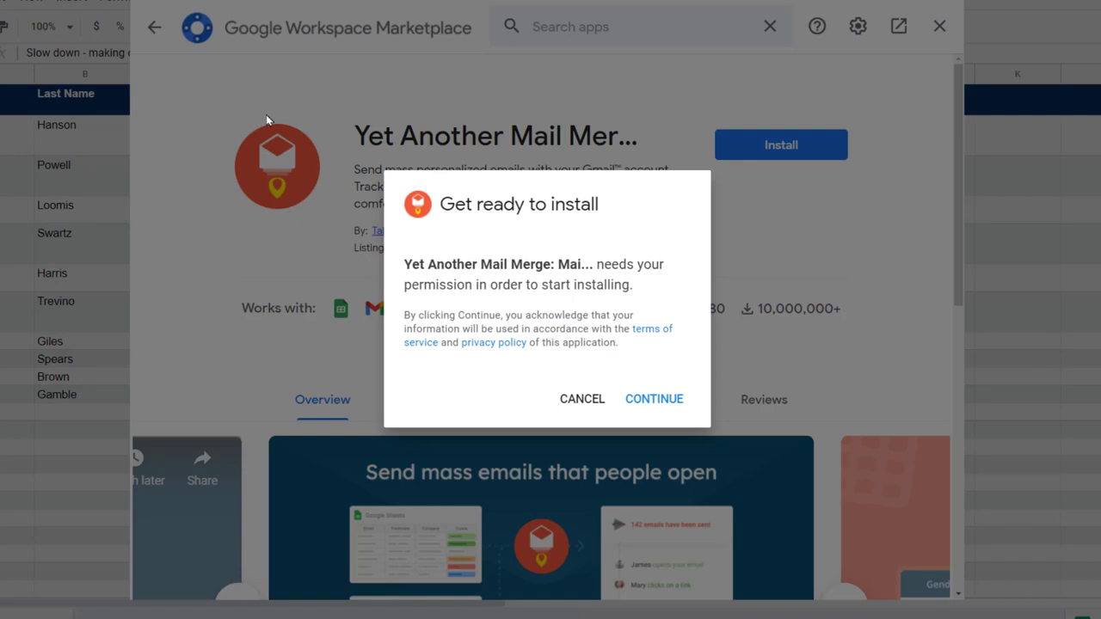
left_click(649, 409)
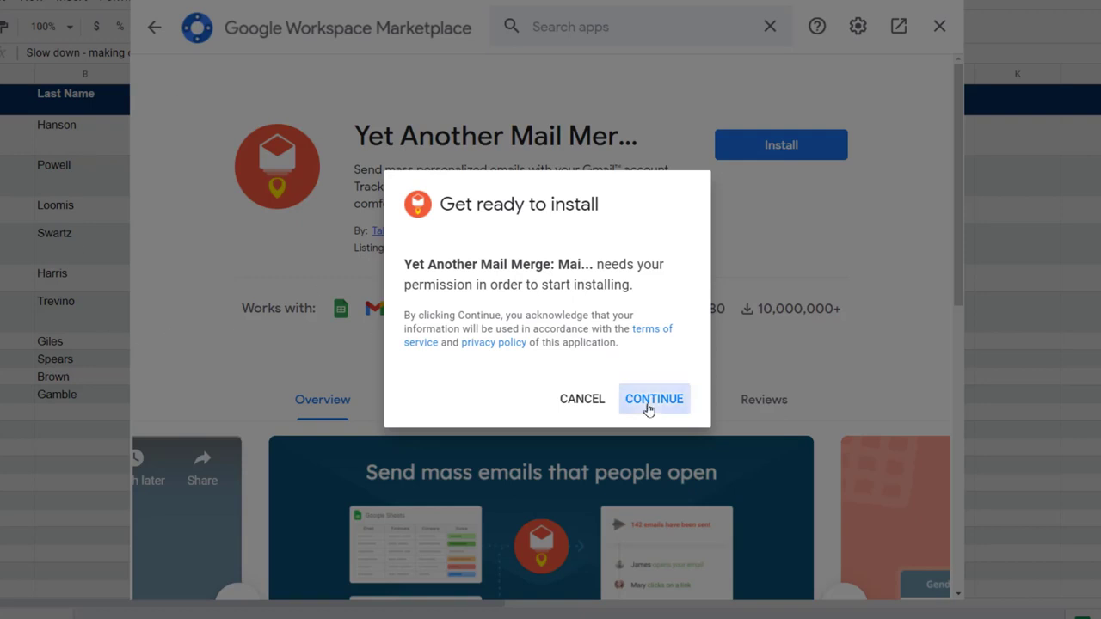
left_click(643, 477)
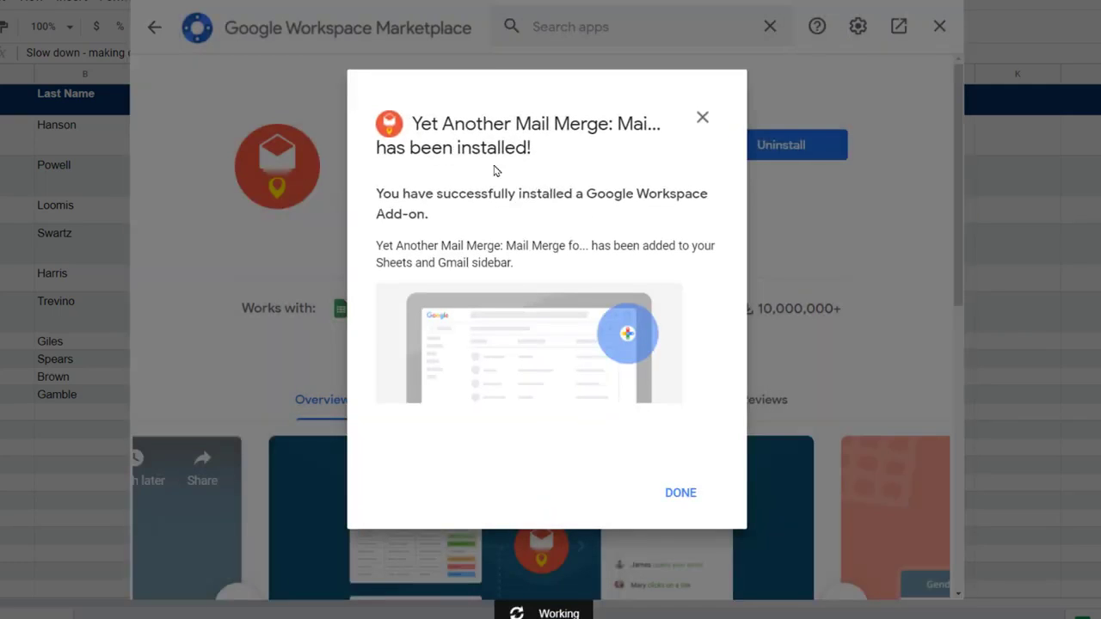
left_click(694, 495)
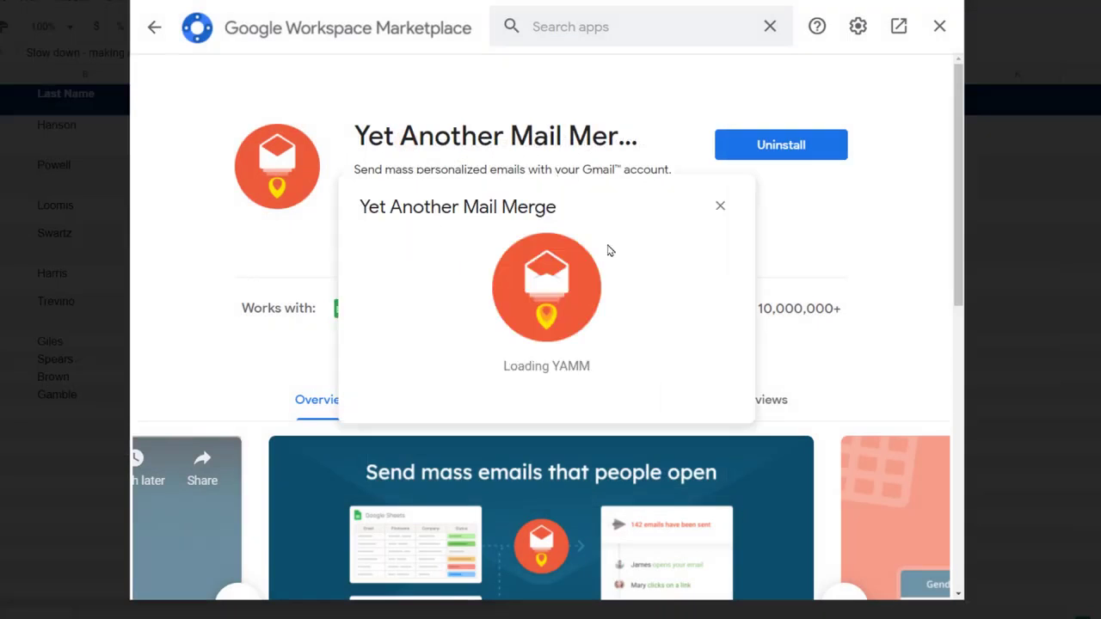
Close the marketplace and check the remaining recipient allowance in the Yet Another Mail Merge dialog
left_click(939, 27)
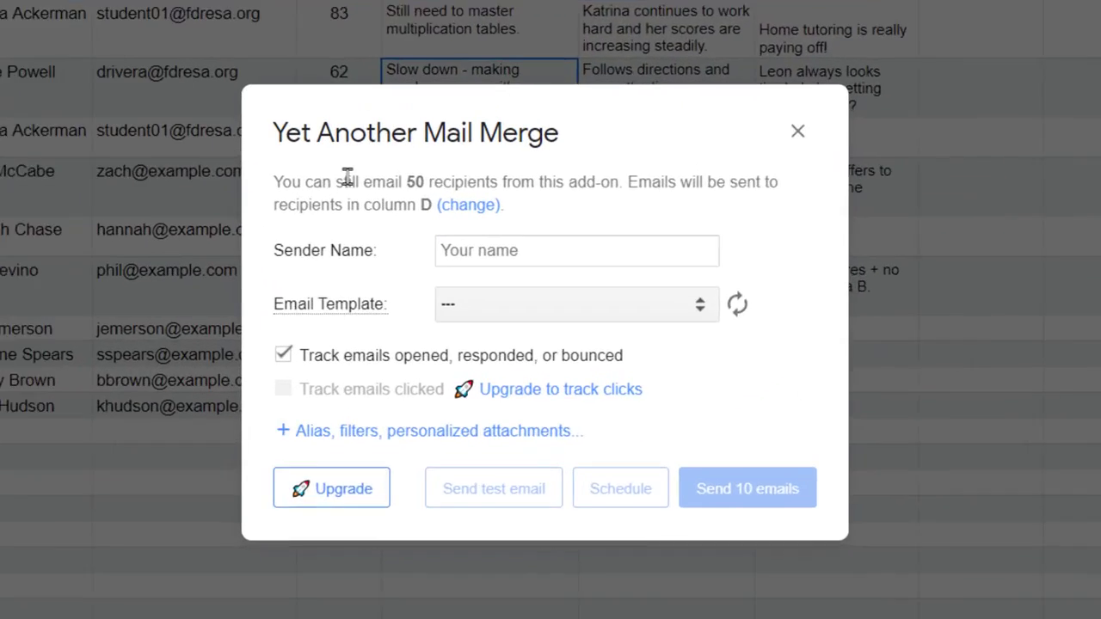
left_click_drag(414, 242, 524, 241)
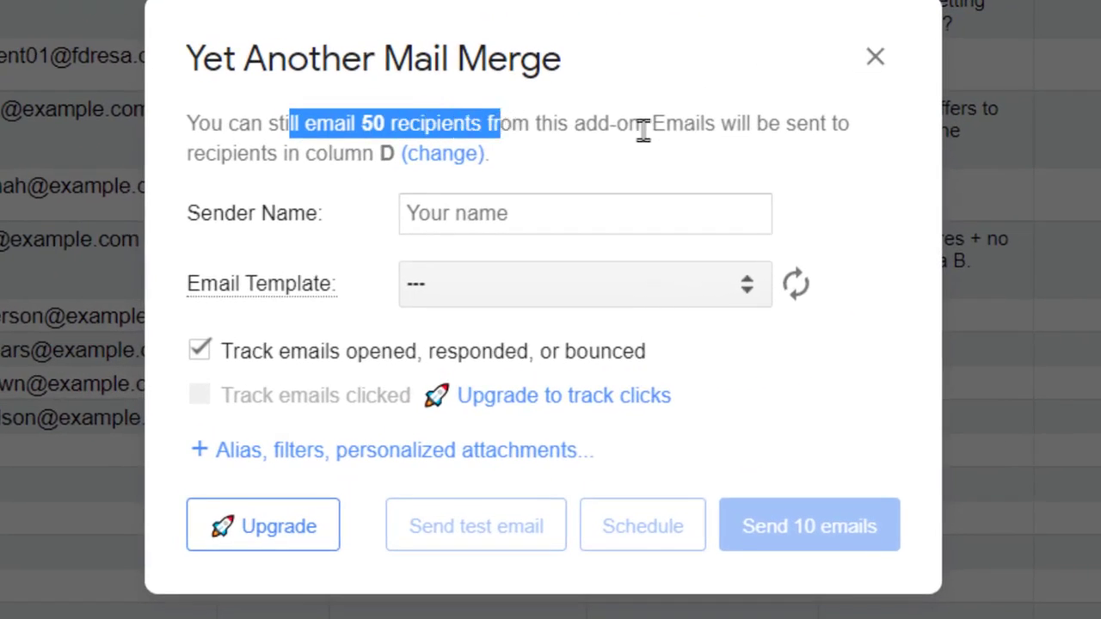
Enter the sender's name, choose the Progress Report draft as the email template, and send a test email
left_click(746, 120)
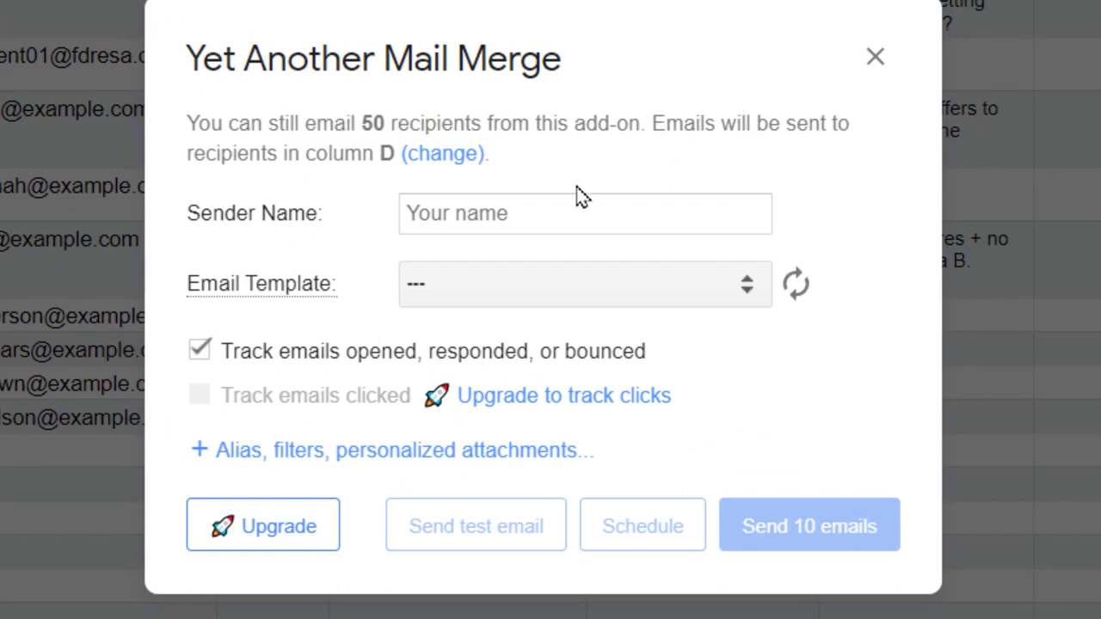
left_click(585, 207)
type("Daniel Rivera")
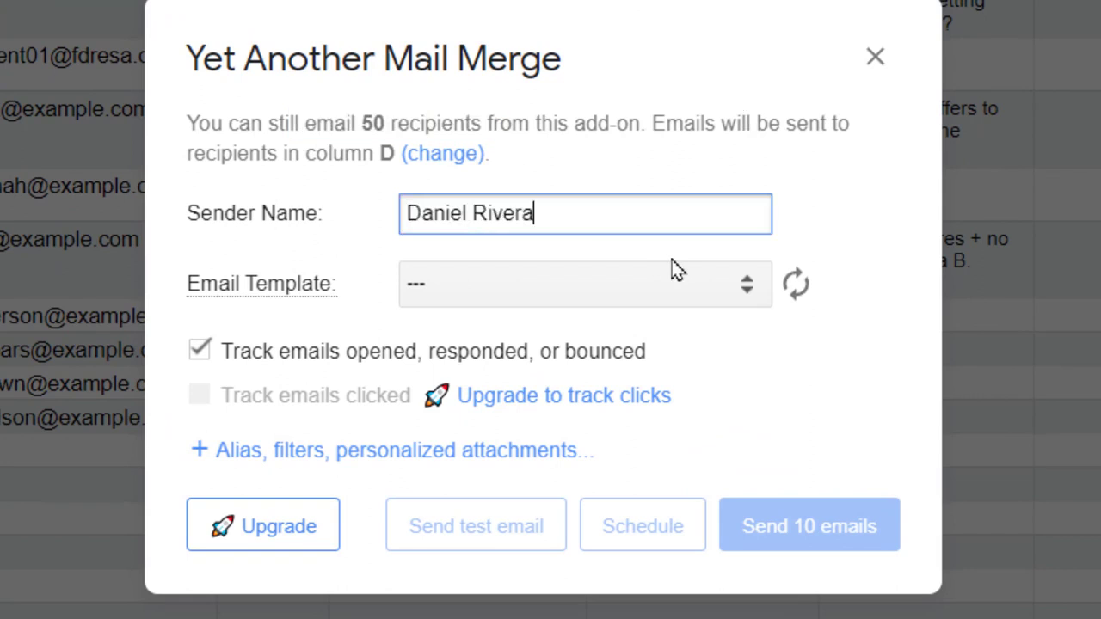
left_click(744, 288)
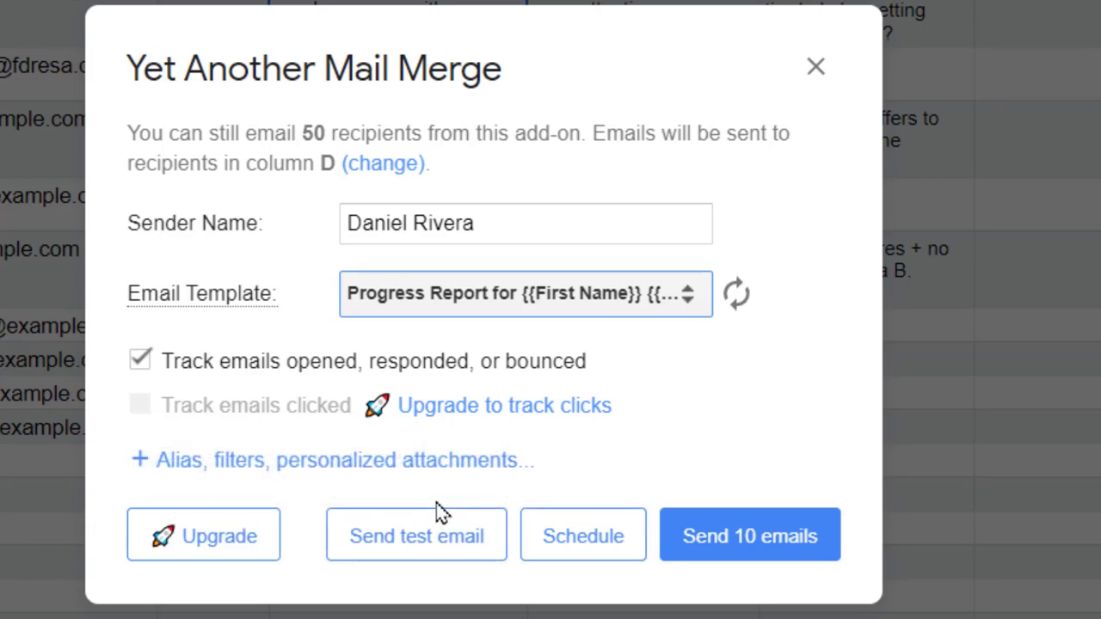
left_click(430, 552)
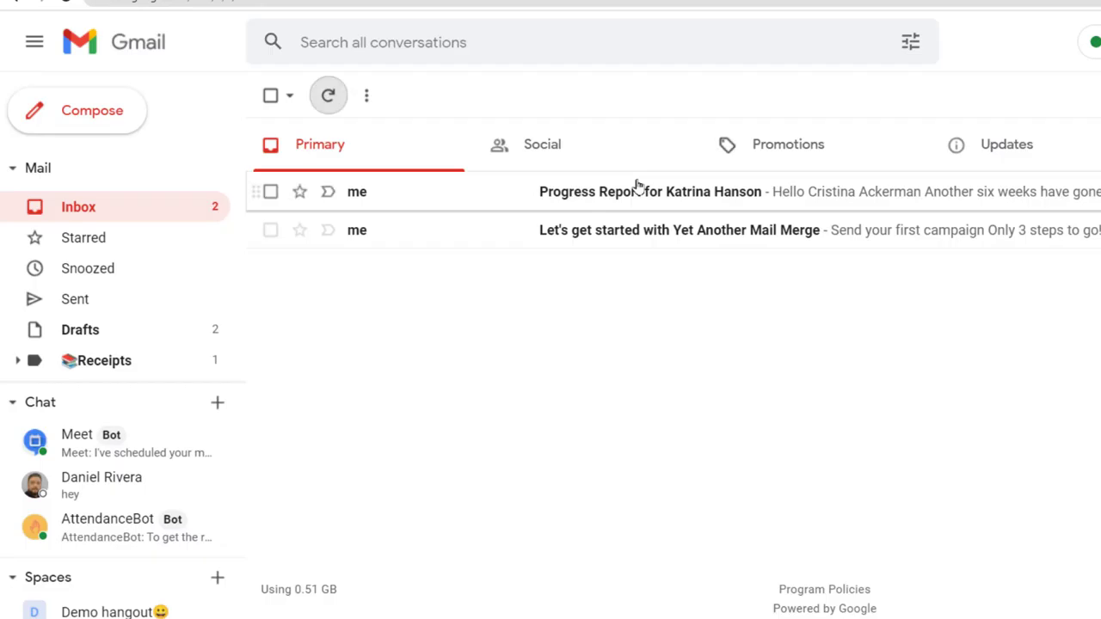
In Gmail, review the merge fields in the Progress Report draft and close it
left_click(101, 329)
left_click(570, 180)
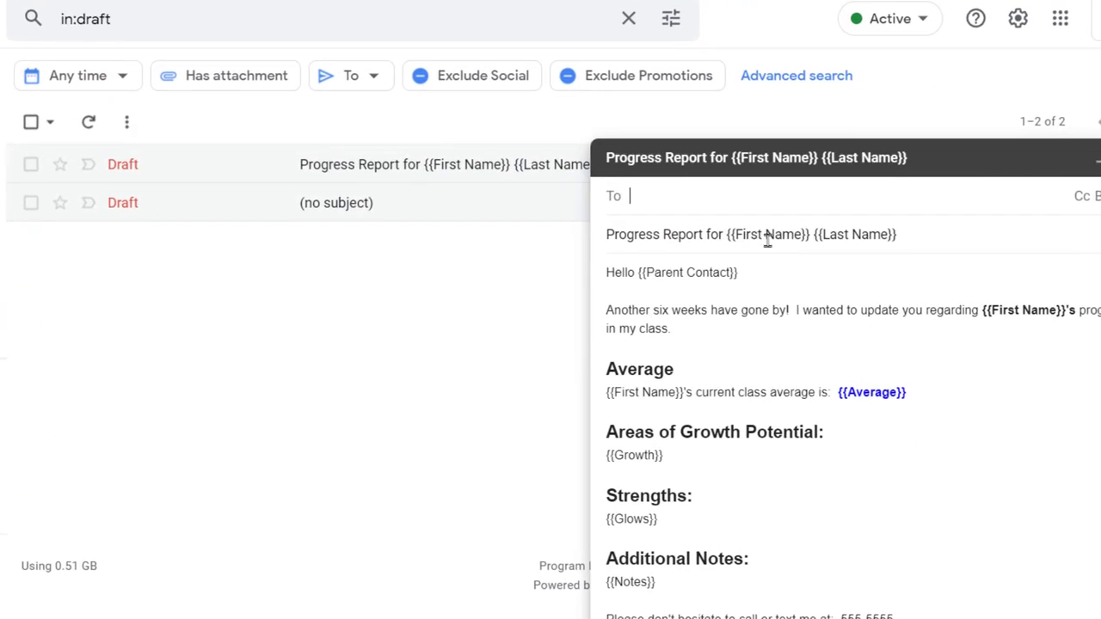
left_click(1100, 159)
left_click(1100, 160)
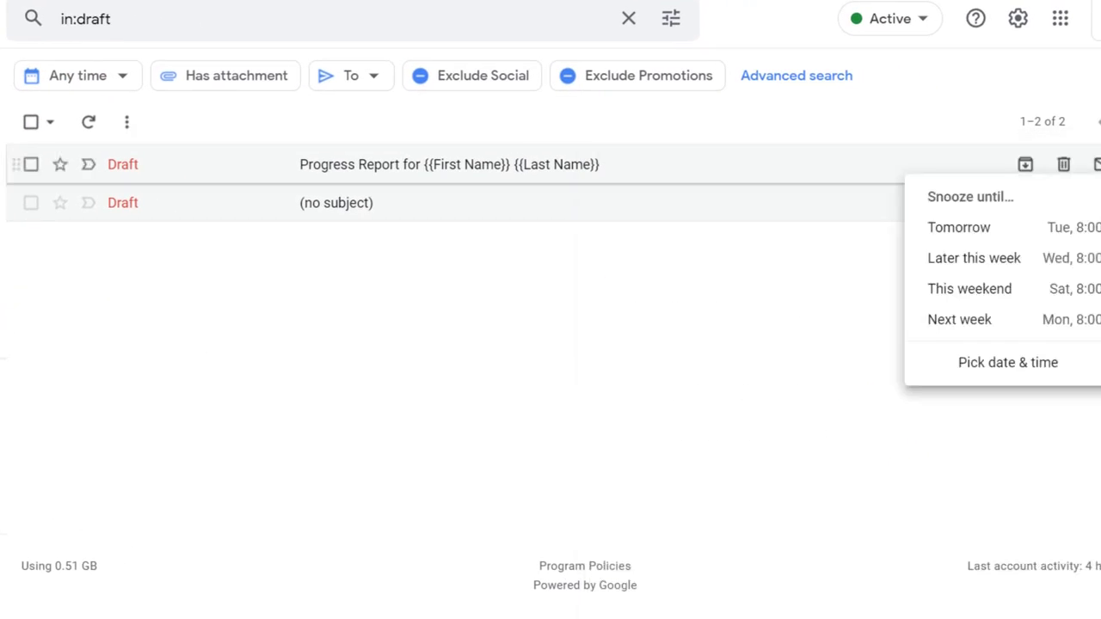
Open the received test email in the inbox and check the merged parent contact, student name and class average
left_click(0, 164)
left_click(189, 172)
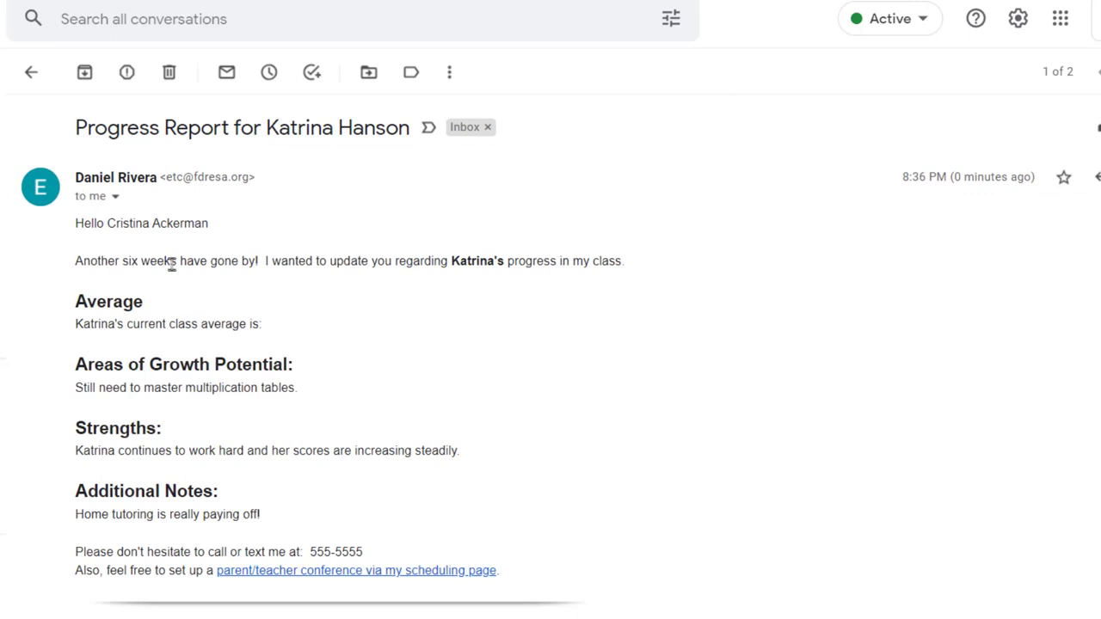
left_click_drag(106, 223, 208, 225)
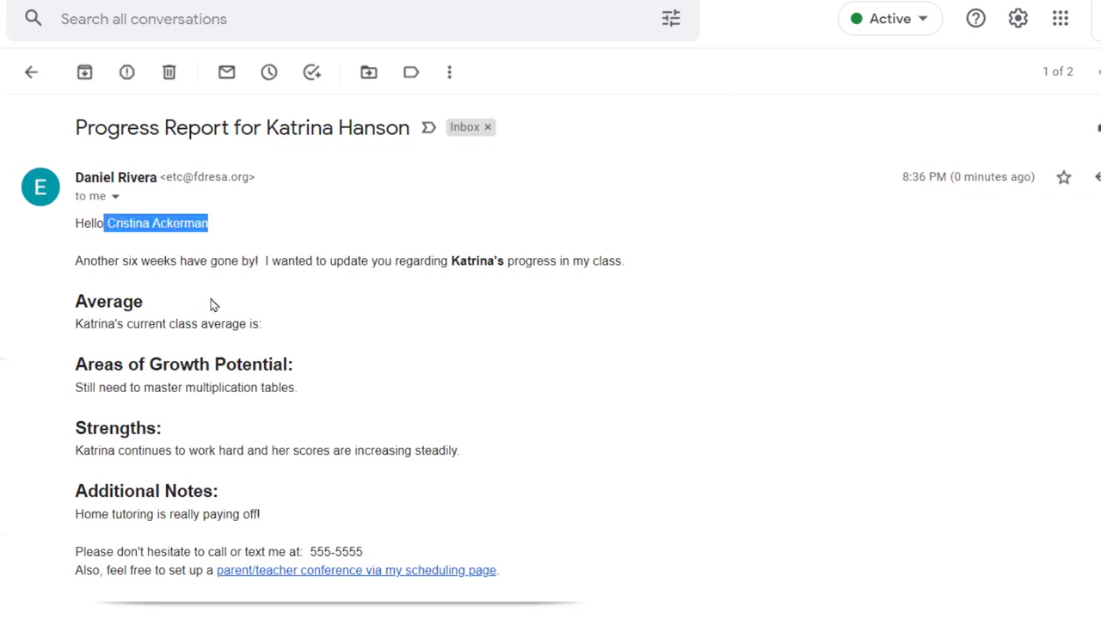
left_click(485, 261)
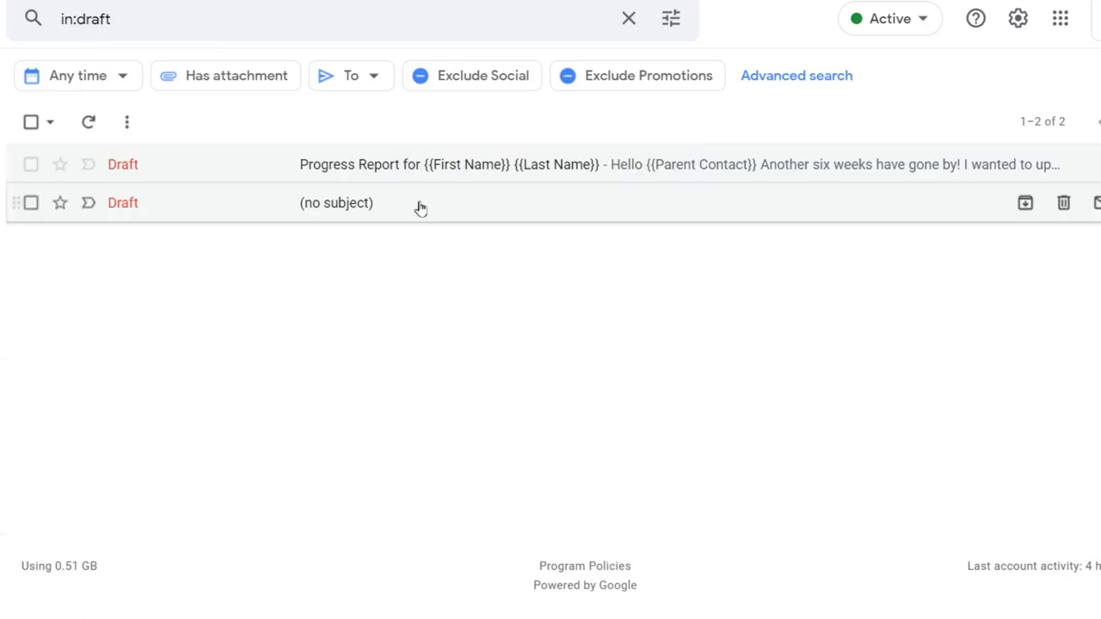
In the Progress Report draft, change the {{Average}} merge field to {{Current Average}}
left_click(389, 168)
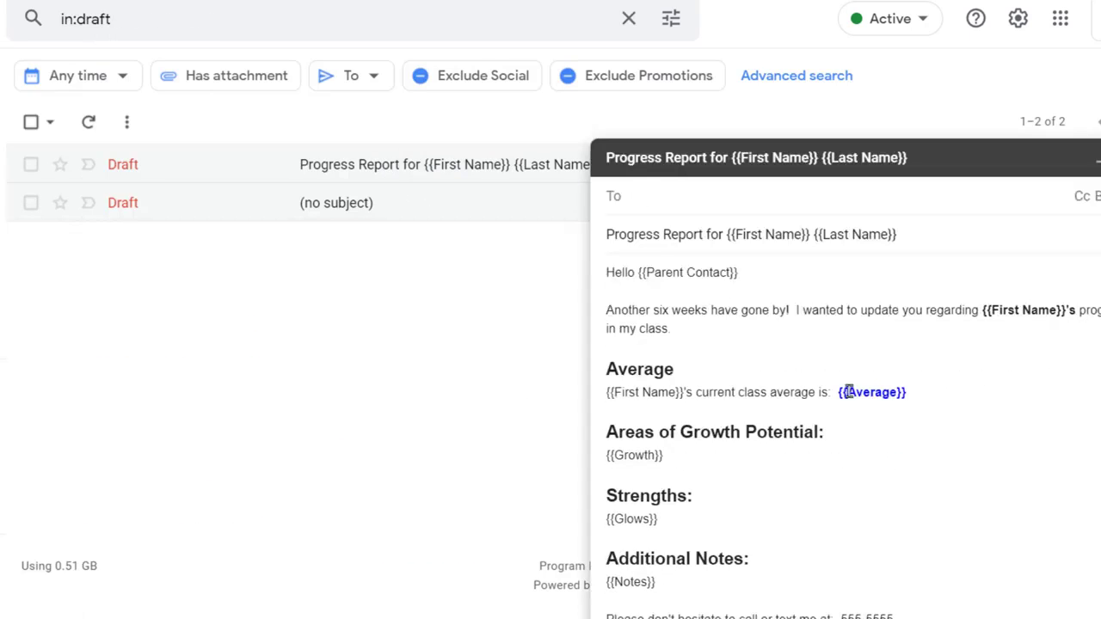
left_click(848, 392)
type("Current")
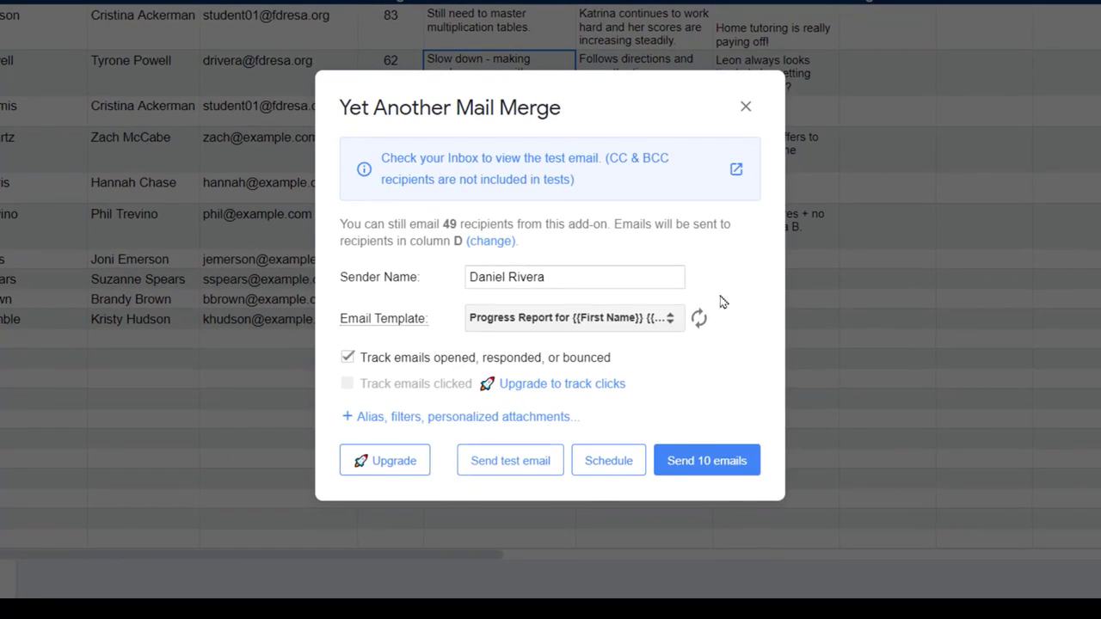
Back in the Yet Another Mail Merge dialog, reload the email templates, select the Progress Report draft and send another test email
left_click(699, 319)
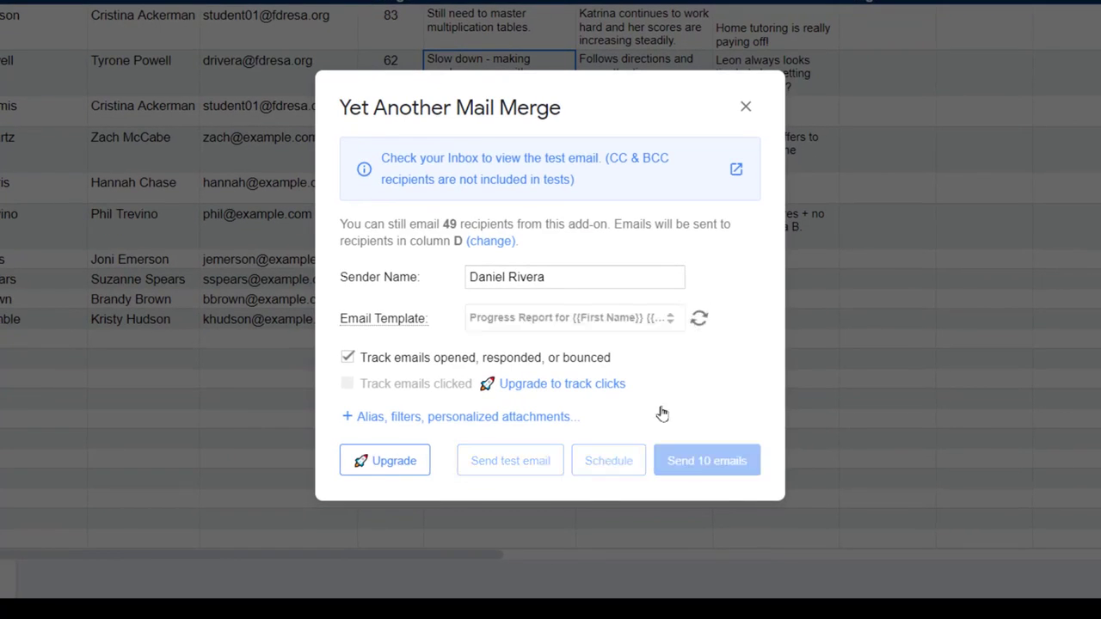
left_click(671, 318)
left_click(621, 372)
left_click(508, 464)
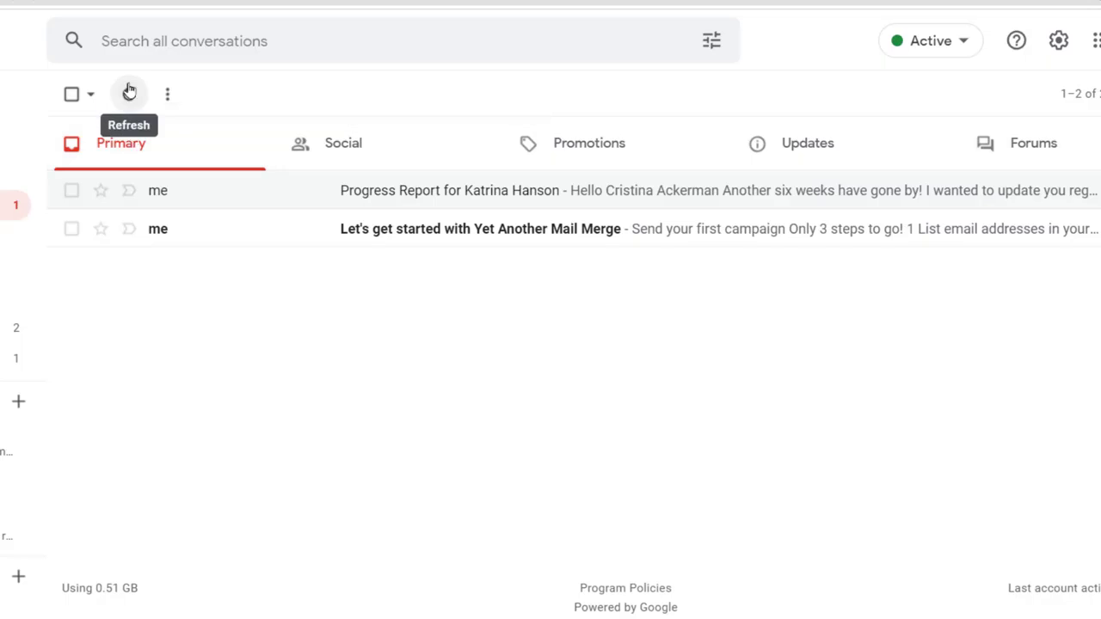
Refresh the Gmail inbox, open the new test email and check the merged class average and the additional notes
left_click(129, 93)
left_click(508, 200)
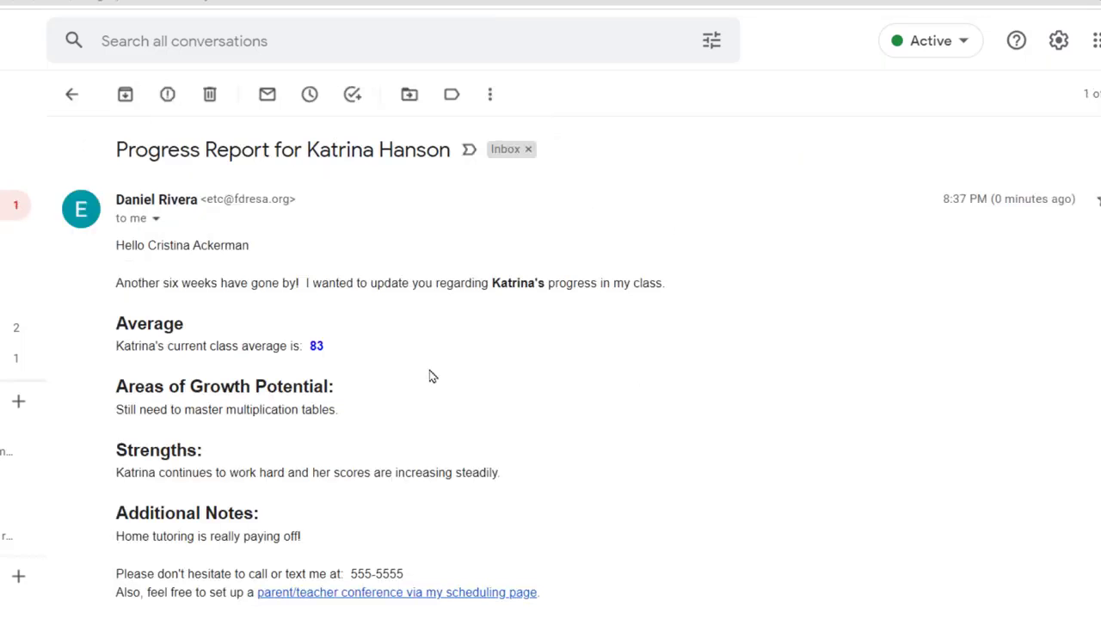
triple_click(316, 345)
double_click(316, 345)
left_click(228, 534)
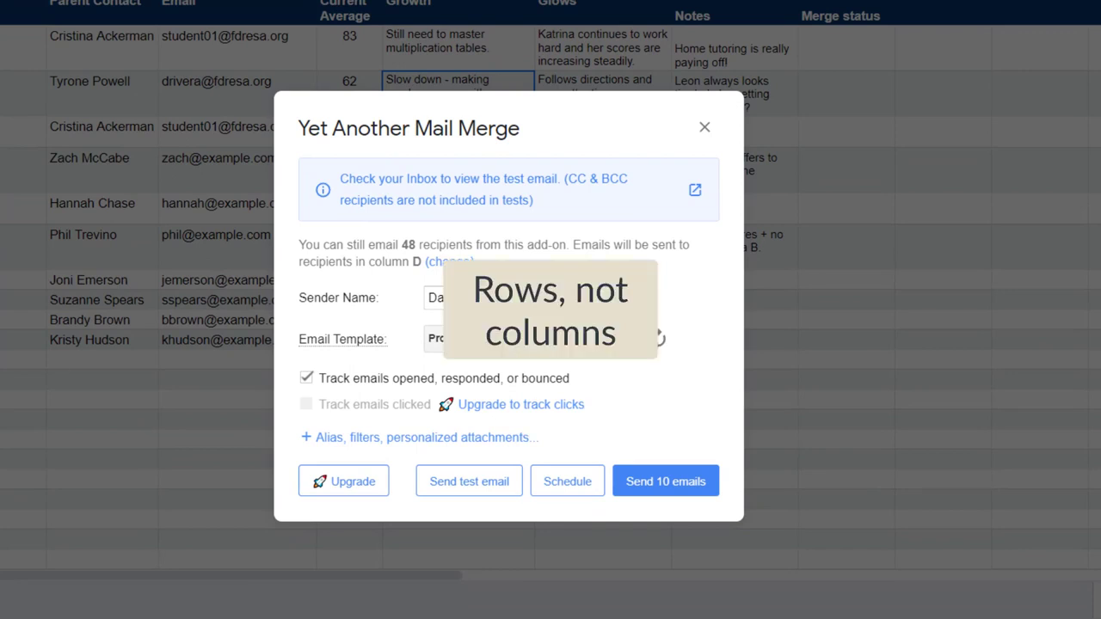
Check the remaining recipient allowance, send the 10 merge emails from the spreadsheet, and close the completion dialog
left_click_drag(404, 244, 538, 245)
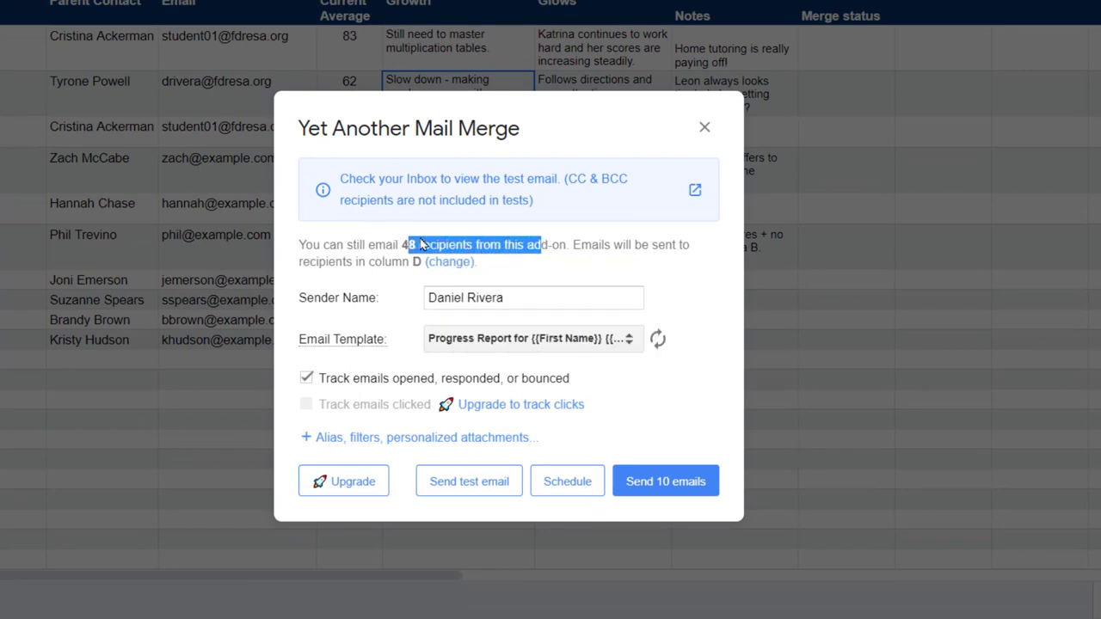
left_click(421, 245)
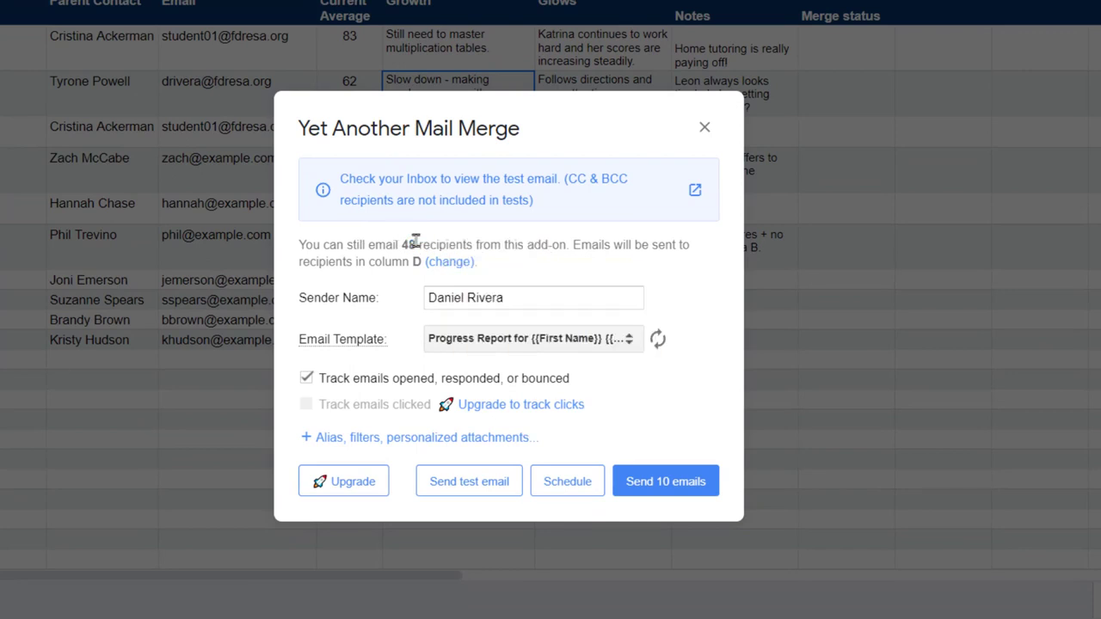
left_click(666, 482)
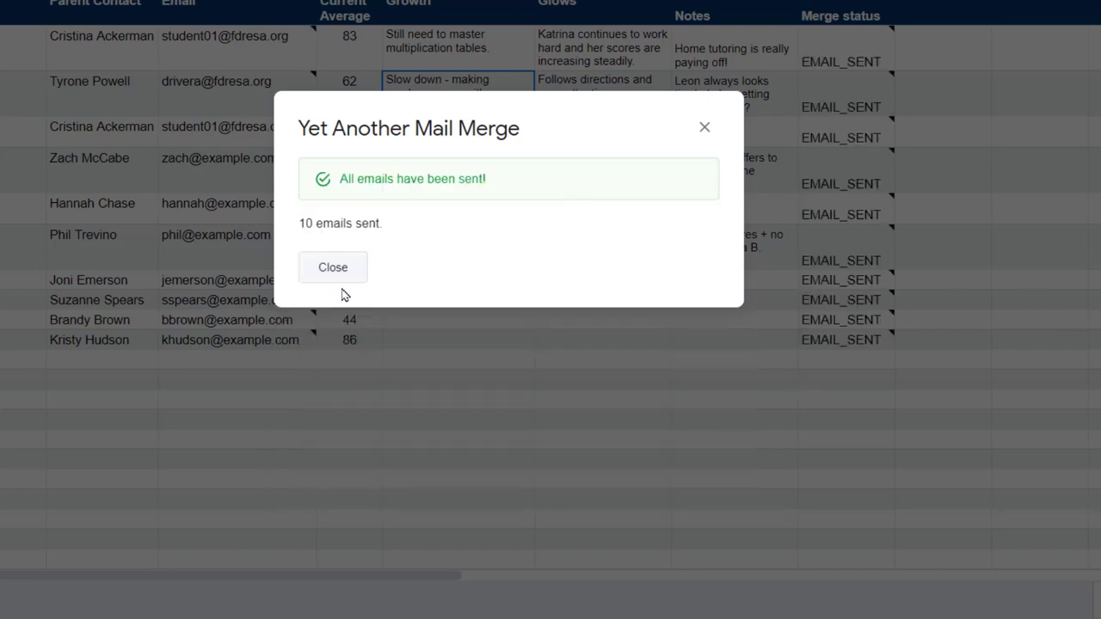
left_click(336, 274)
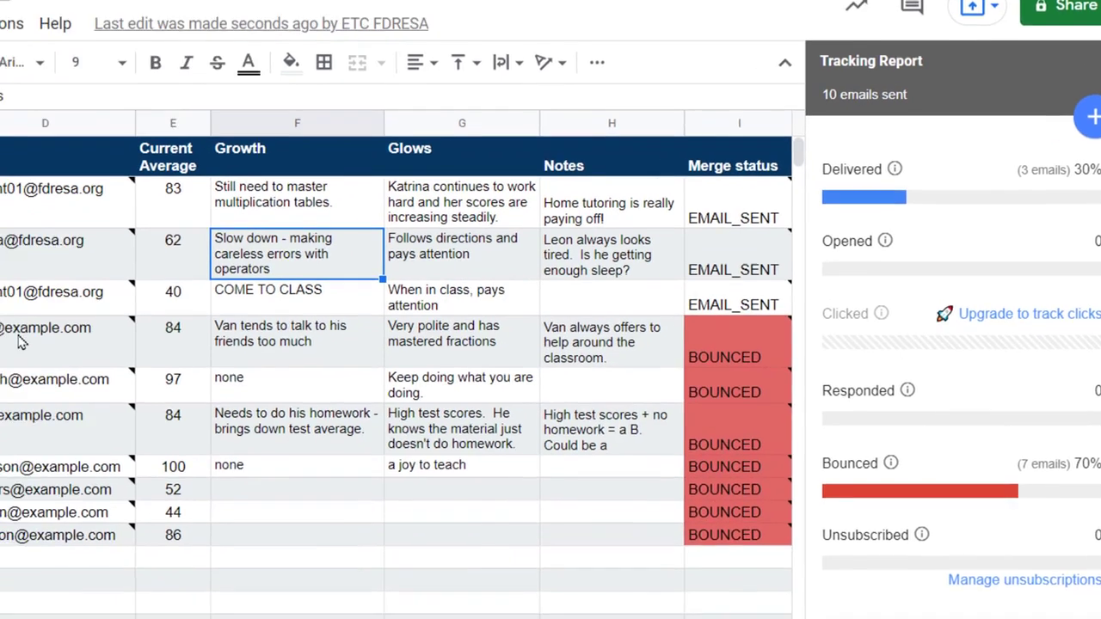
Compare the bounced example.com addresses with the delivered fdresa.org addresses in the Email column
left_click_drag(143, 288, 141, 482)
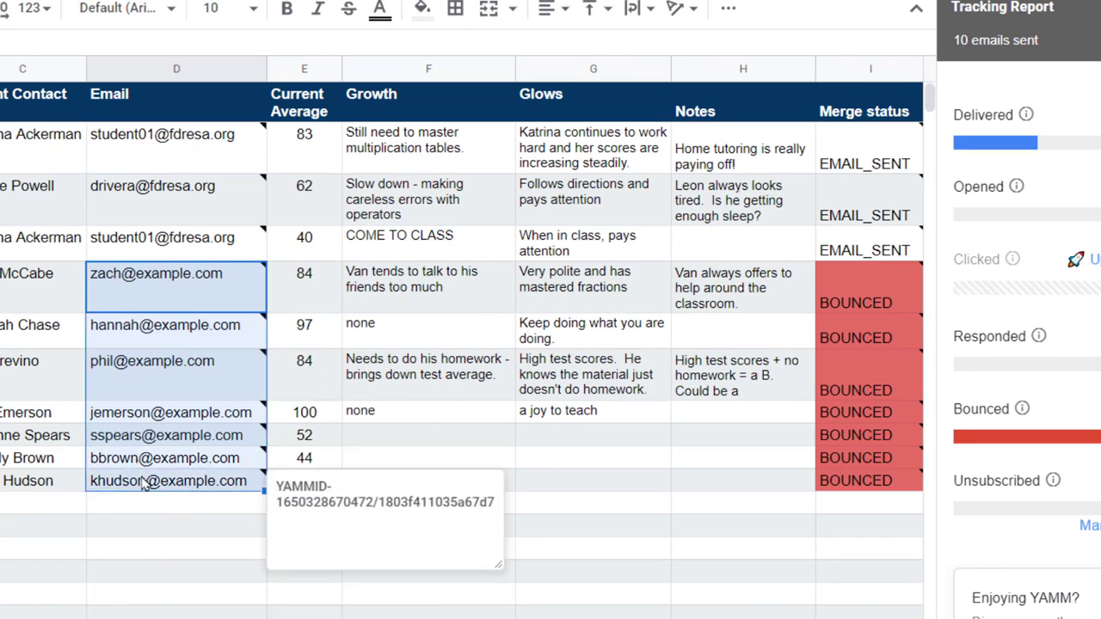
left_click(462, 277)
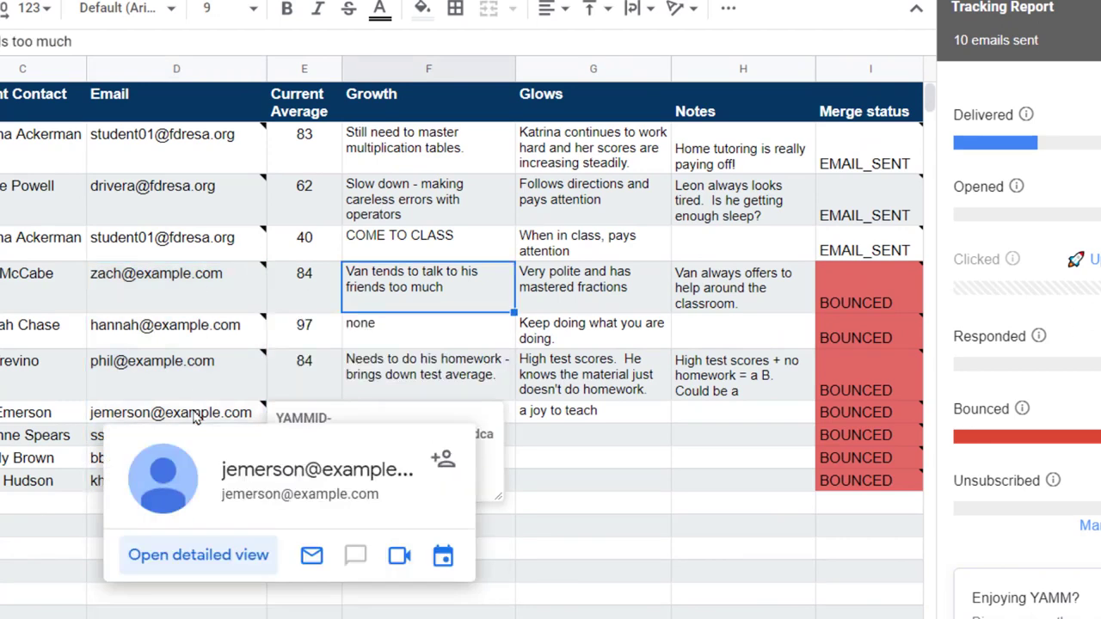
left_click_drag(153, 259, 155, 142)
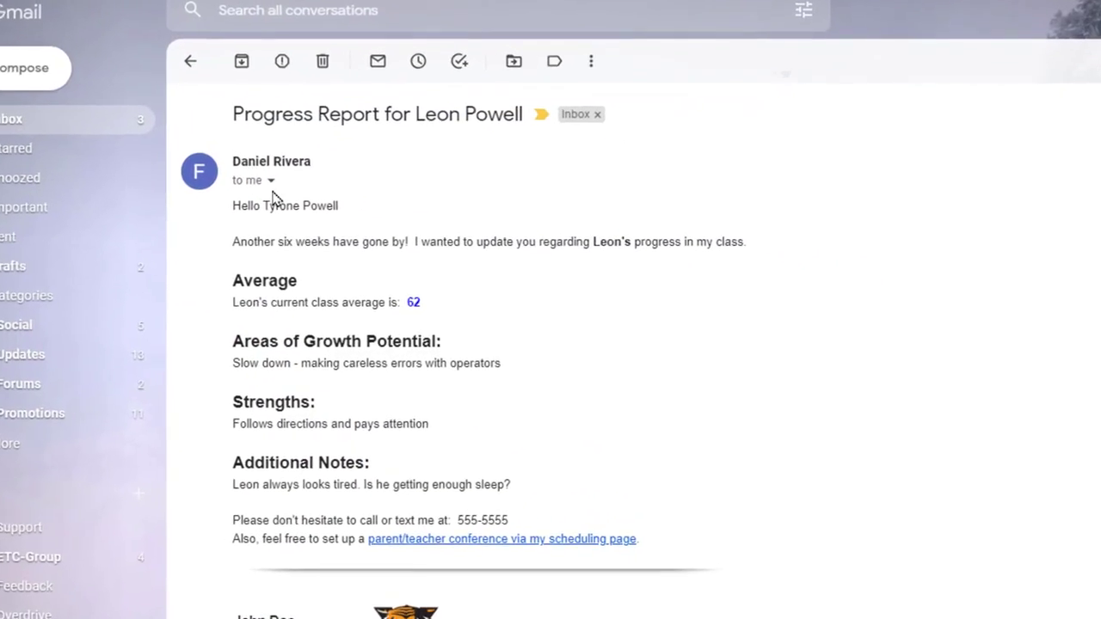
Inspect the delivered progress reports in the recipients' Gmail inboxes, checking the sender details, subject, parent greeting and student name
left_click(254, 177)
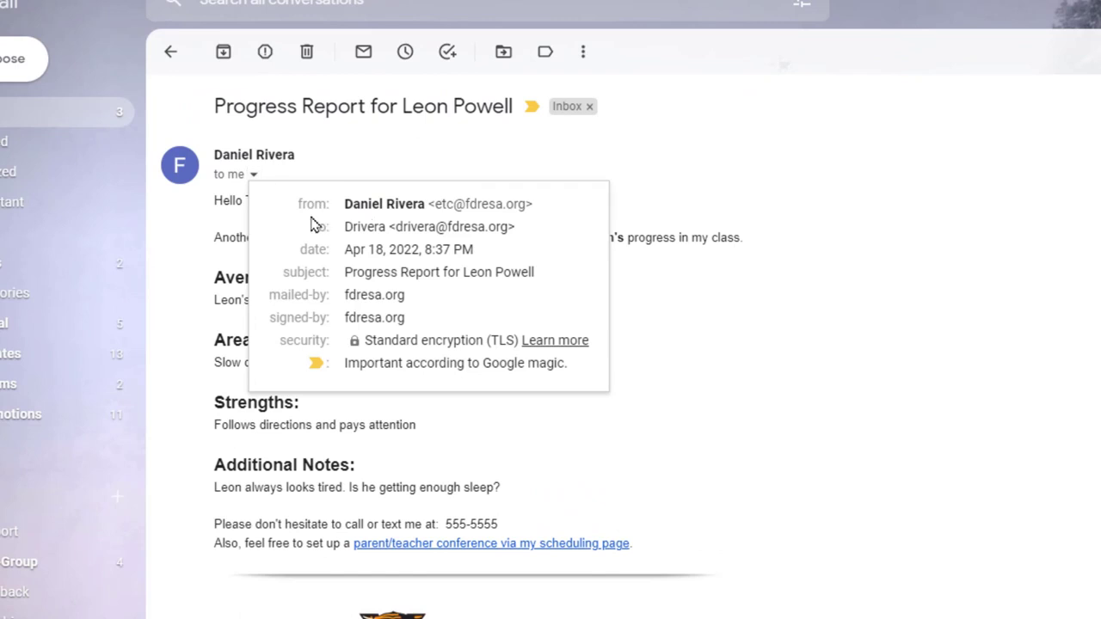
left_click(779, 232)
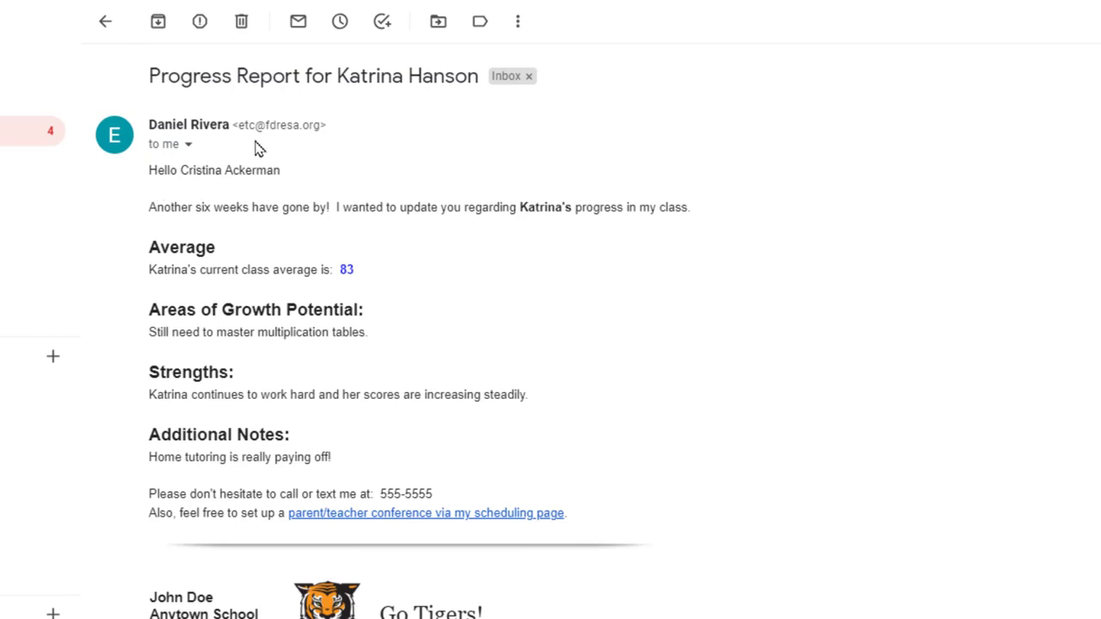
left_click_drag(346, 76, 449, 76)
left_click(204, 172)
double_click(203, 172)
left_click(336, 184)
left_click_drag(512, 214, 574, 204)
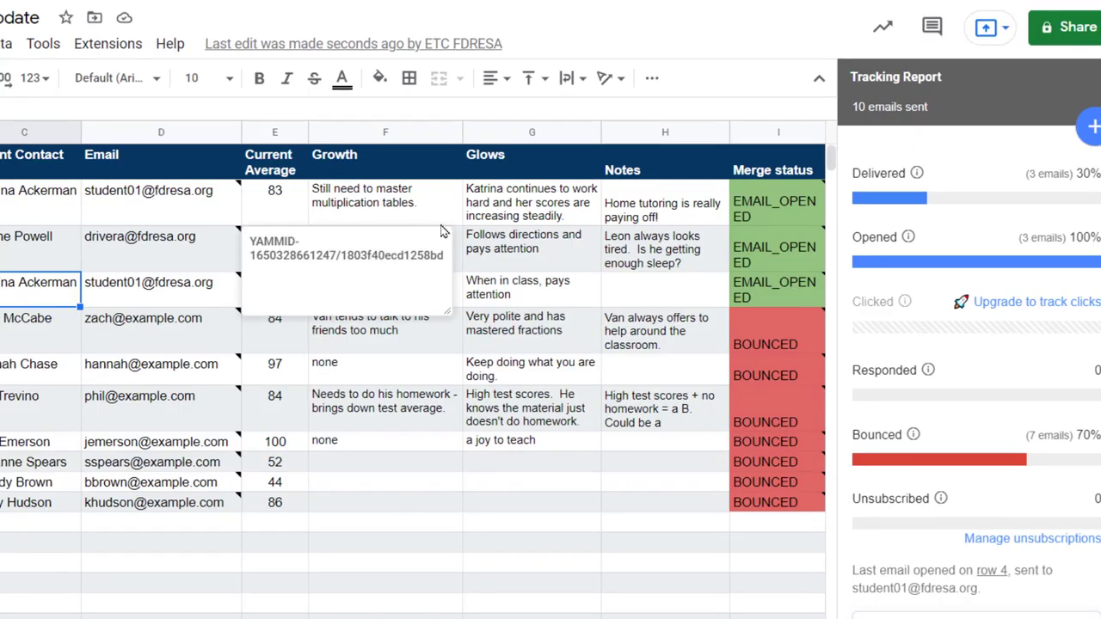
Review the updated Merge status column and tracking report in the spreadsheet for opened and bounced emails
left_click(568, 215)
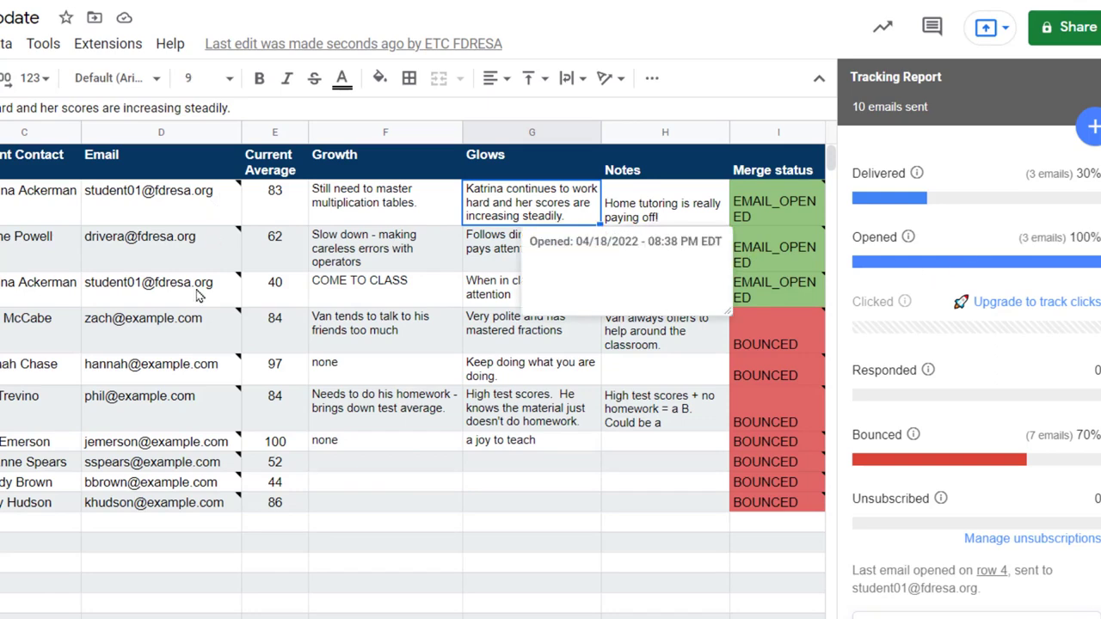
mouse_move(726, 312)
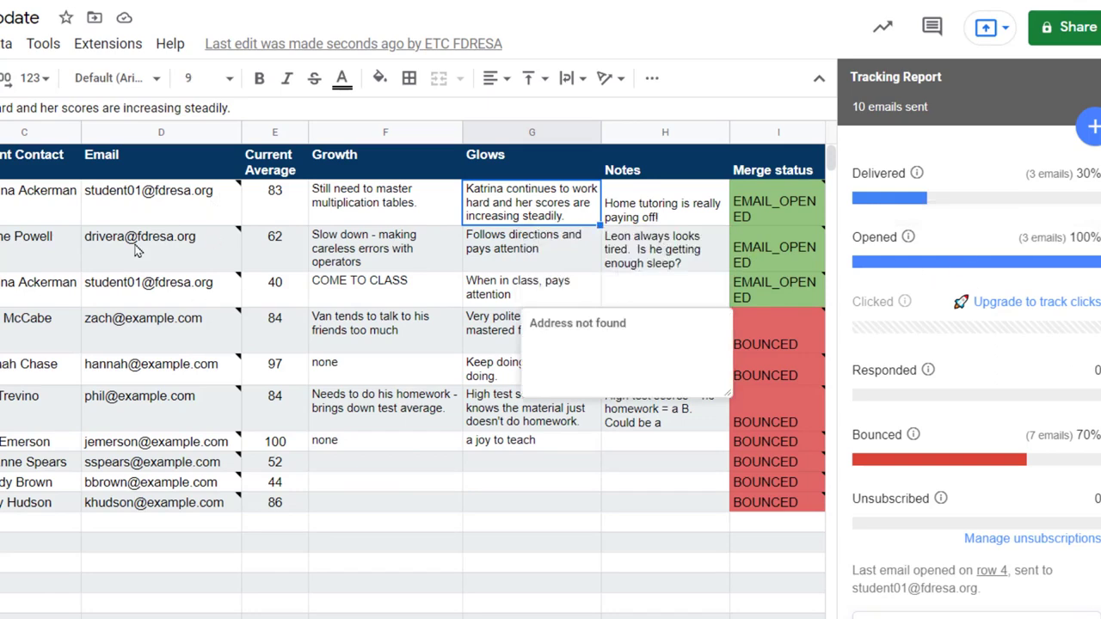
left_click(389, 257)
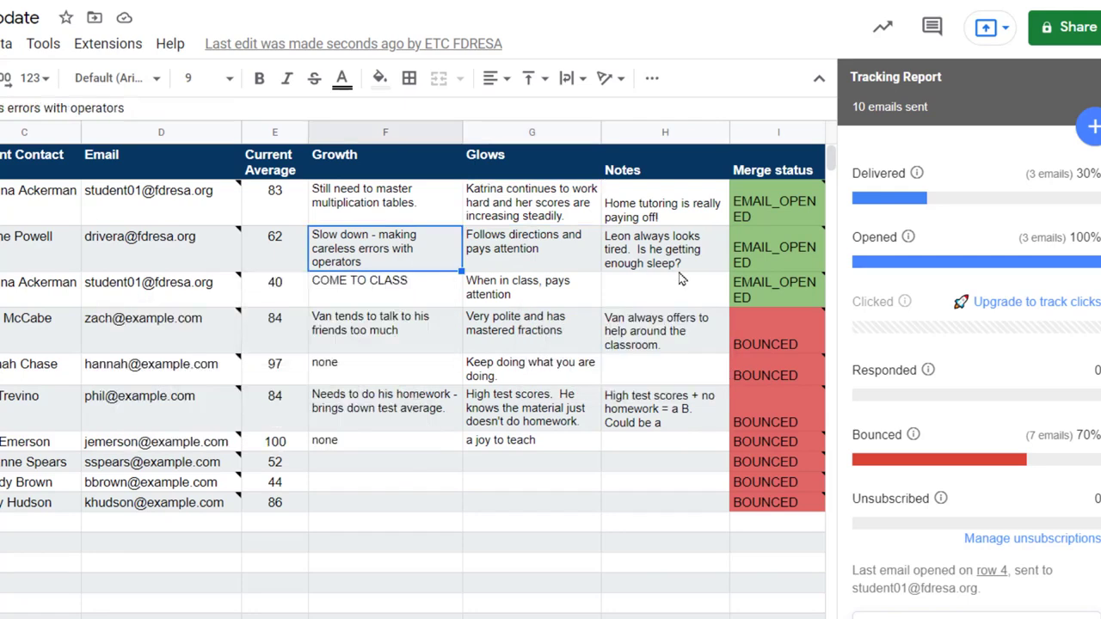
left_click(677, 269)
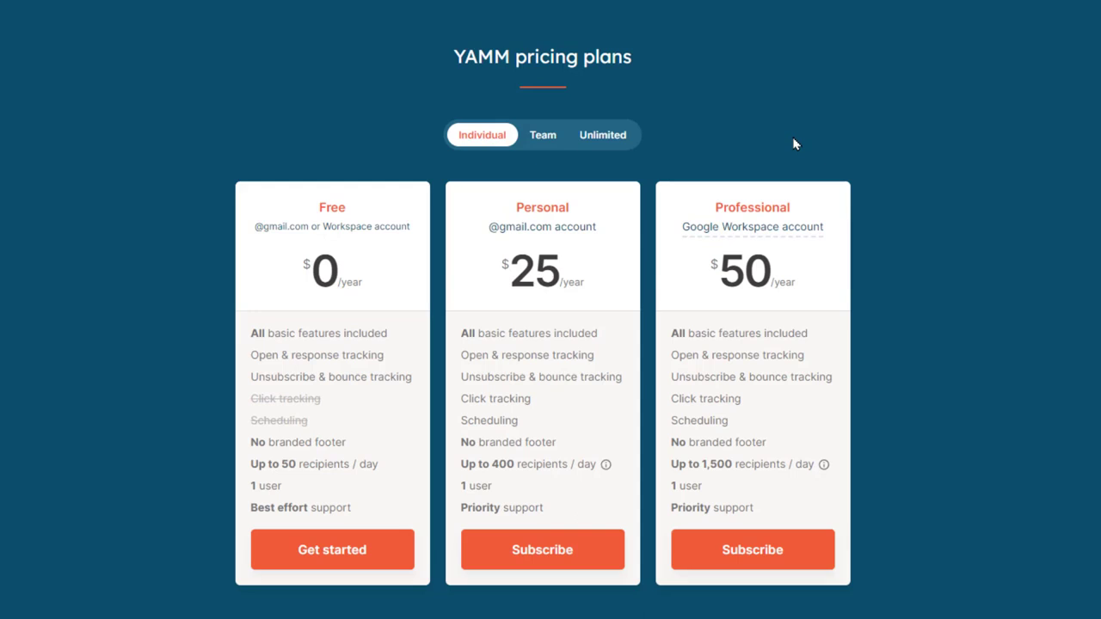
Compare the YAMM individual pricing plans by account type, yearly price and daily recipient limit
left_click_drag(489, 226, 597, 227)
mouse_move(741, 238)
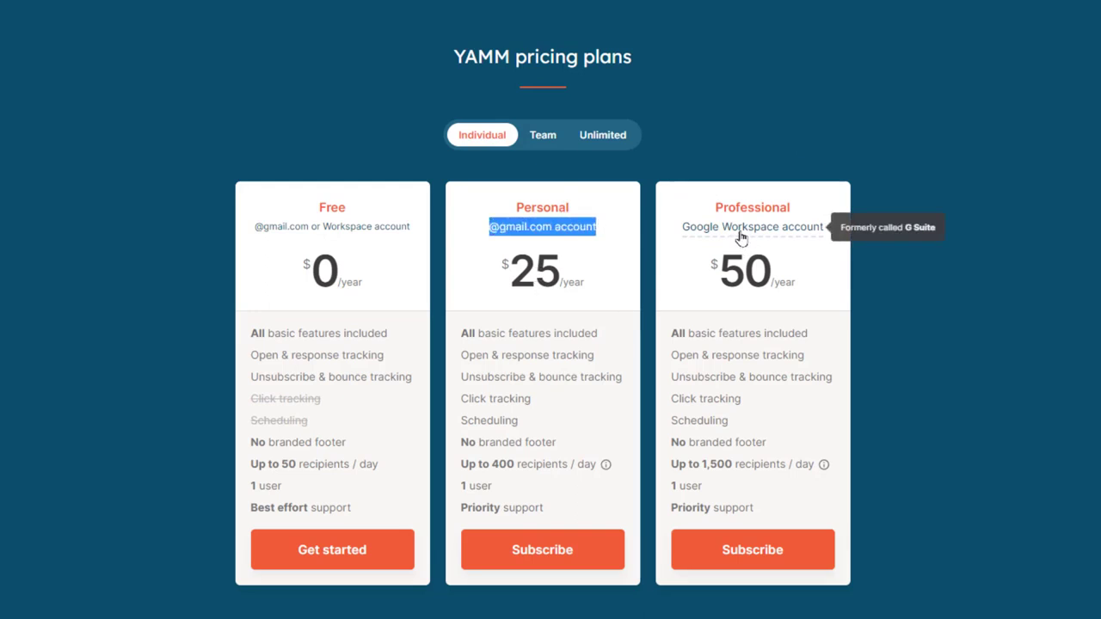
left_click_drag(719, 271, 817, 284)
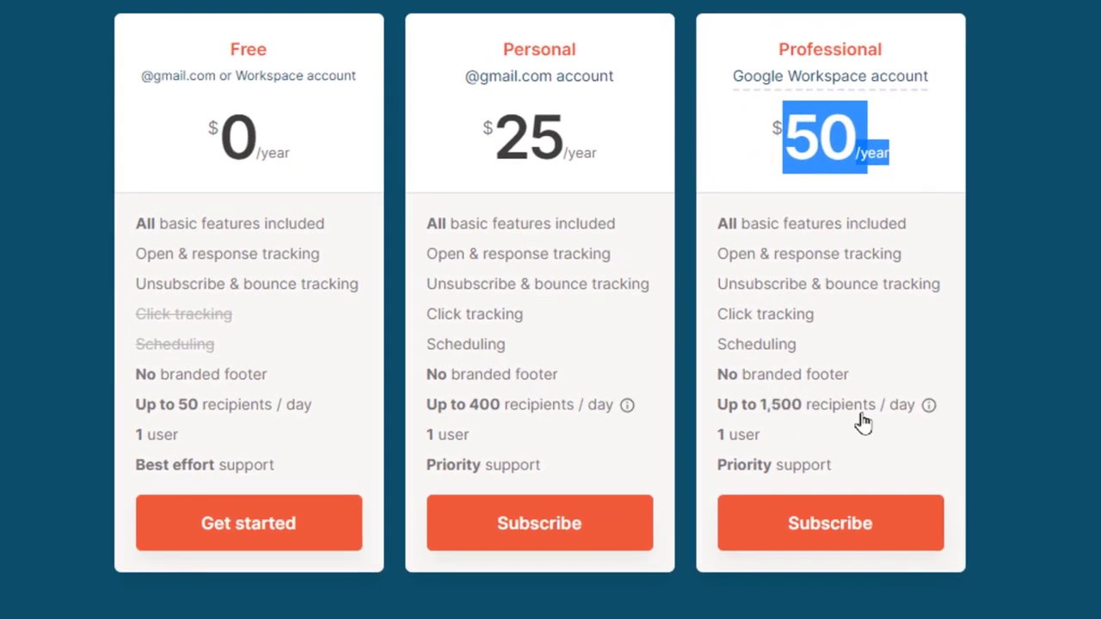
mouse_move(926, 419)
left_click(871, 150)
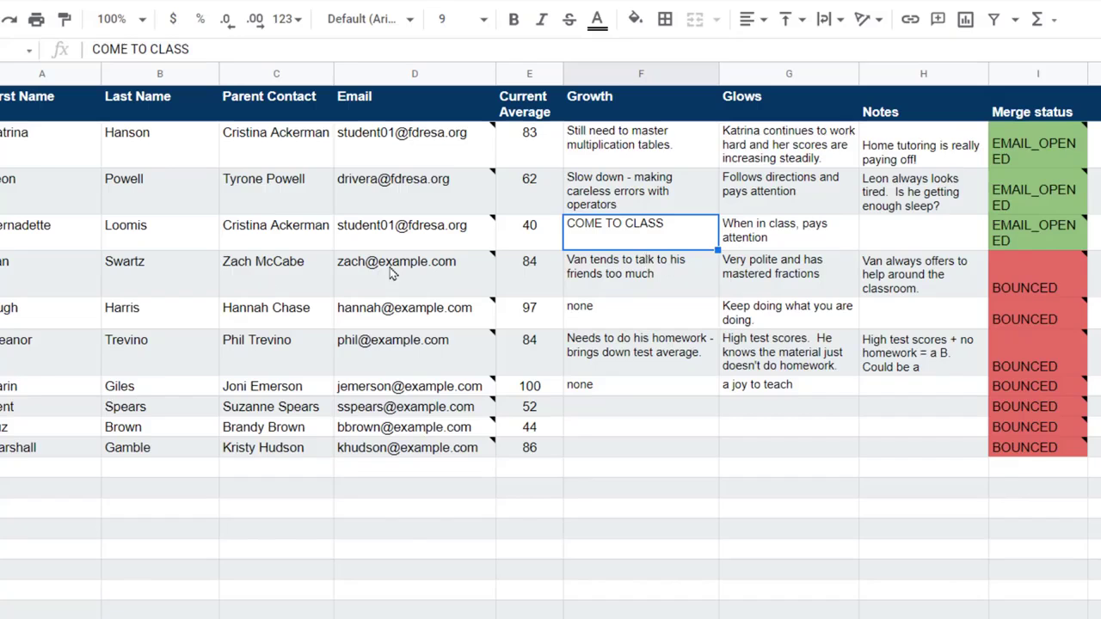
Clear the Merge status values for the first three students, cells I2:I4, in the spreadsheet
left_click(451, 247)
left_click(616, 435)
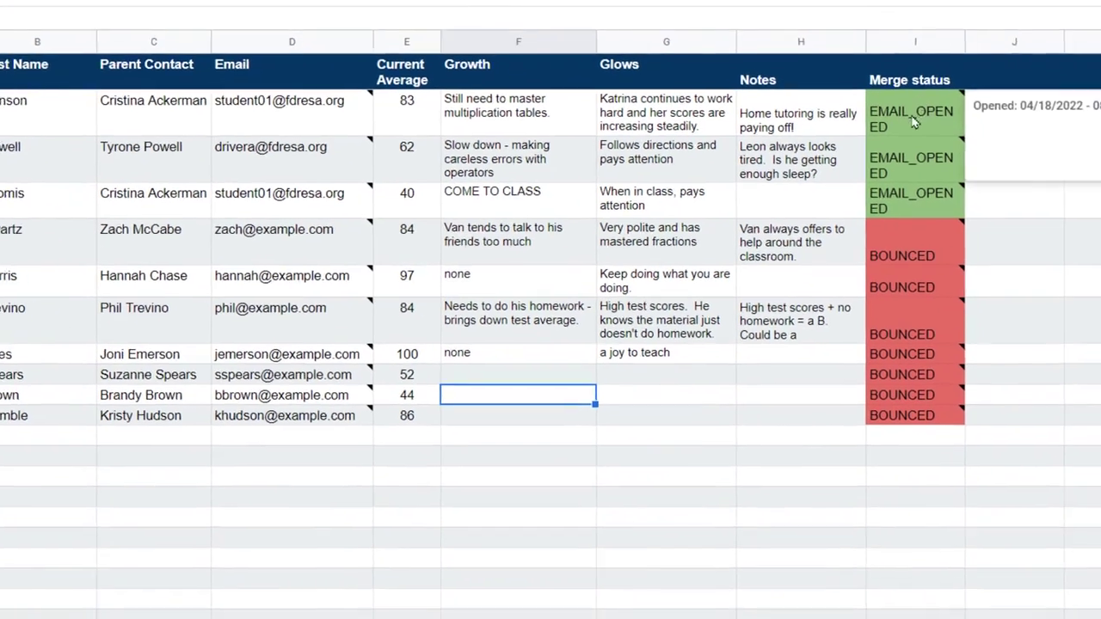
left_click_drag(1035, 153, 1037, 234)
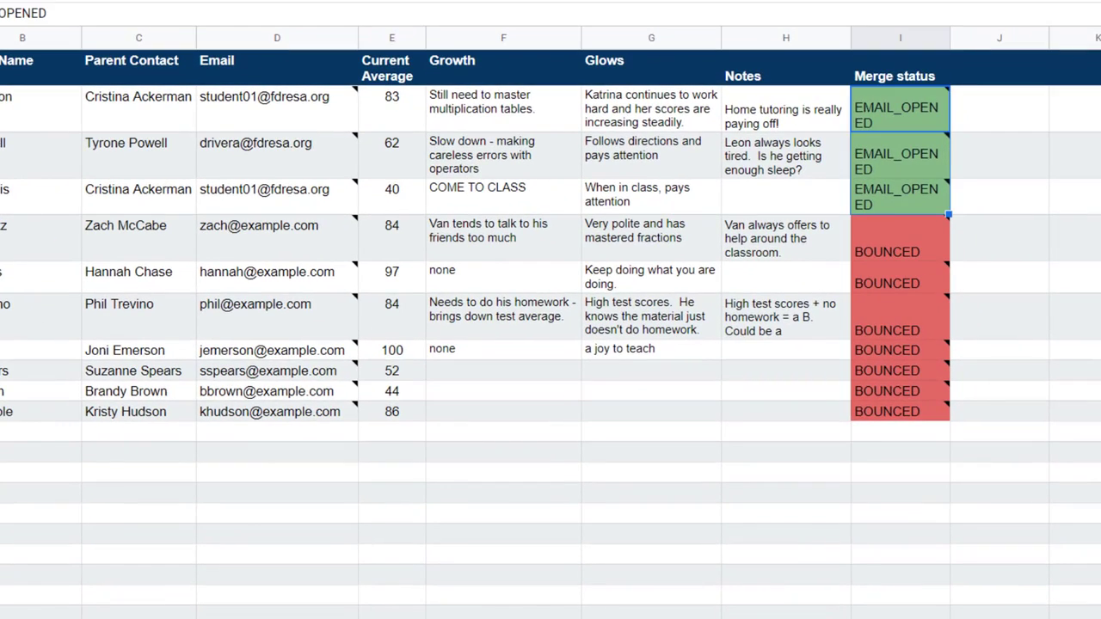
key("Delete")
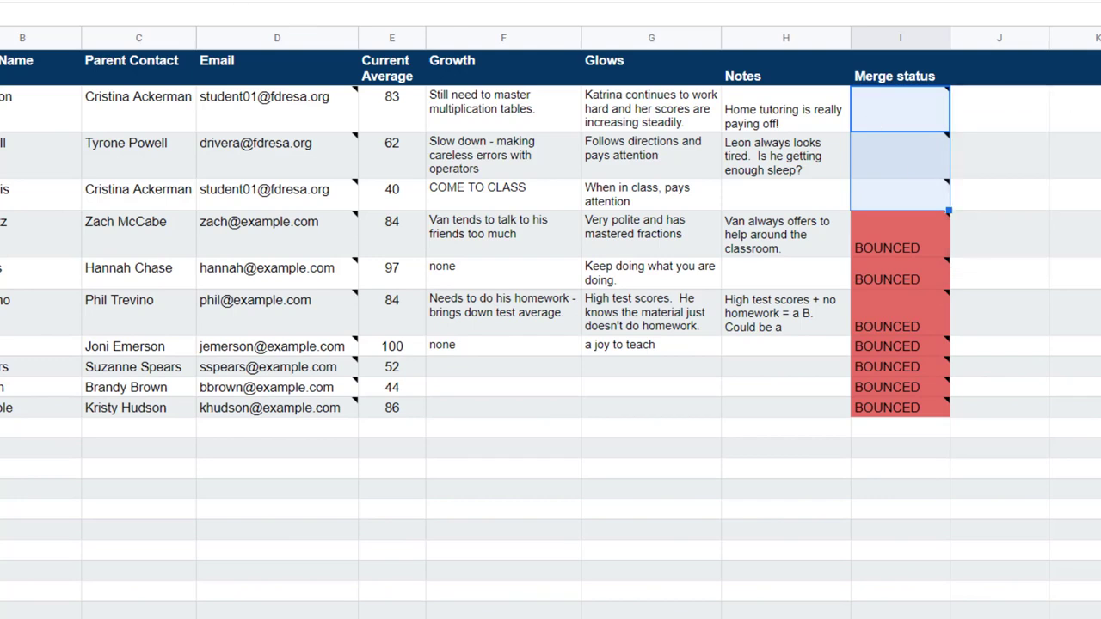
Run the Yet Another Mail Merge again to resend the Progress Report template to the three cleared rows, with open, response and bounce tracking enabled
left_click(146, 32)
mouse_move(212, 32)
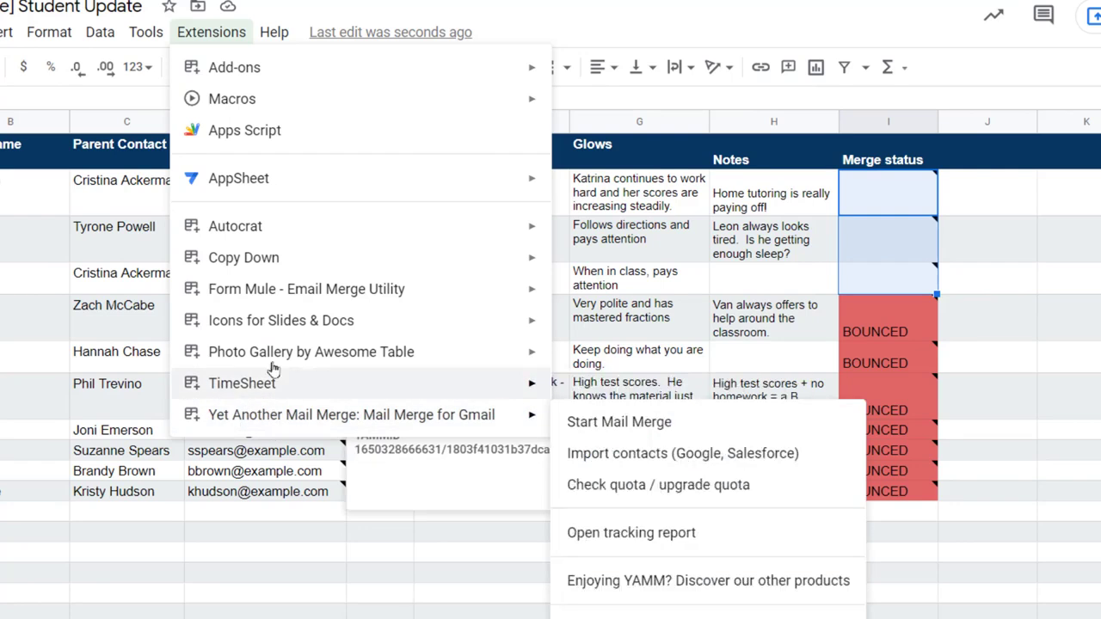
left_click(633, 423)
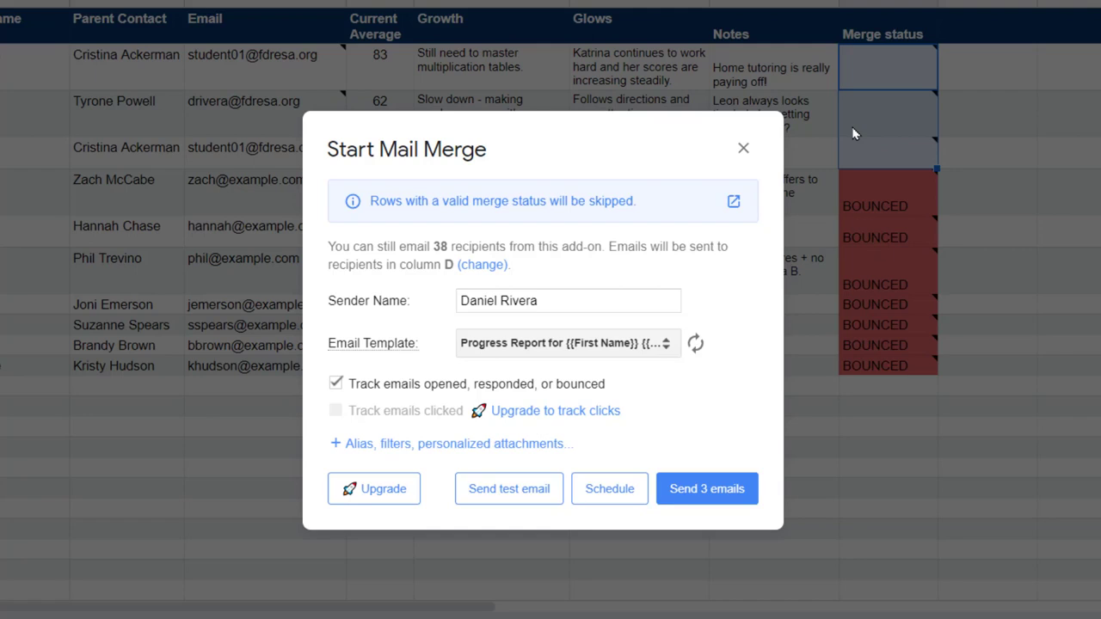
left_click(744, 148)
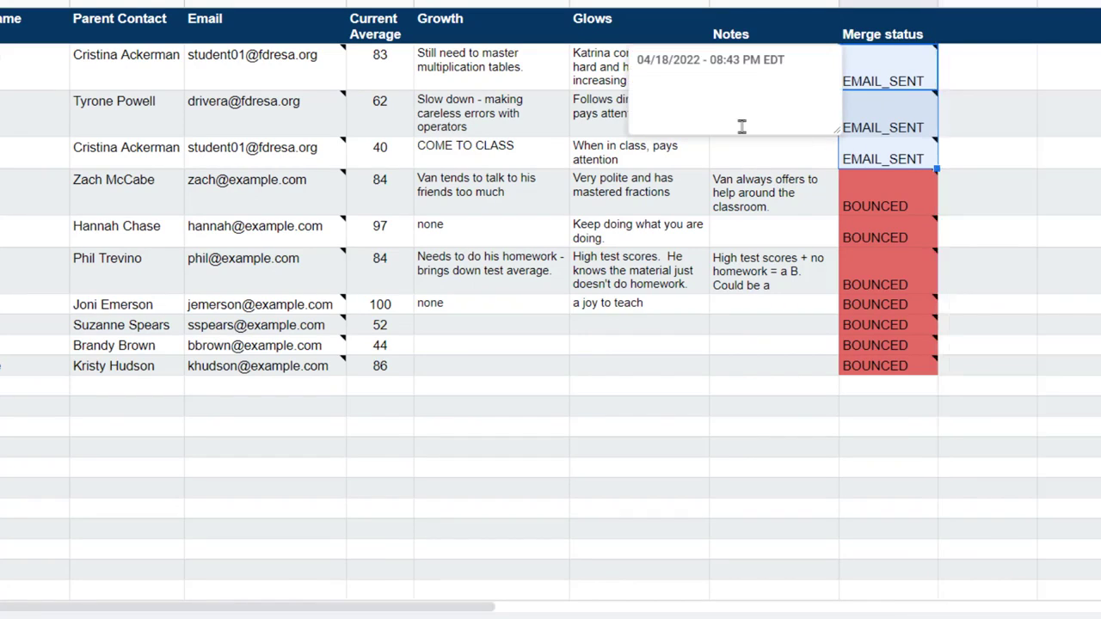
left_click(1011, 69)
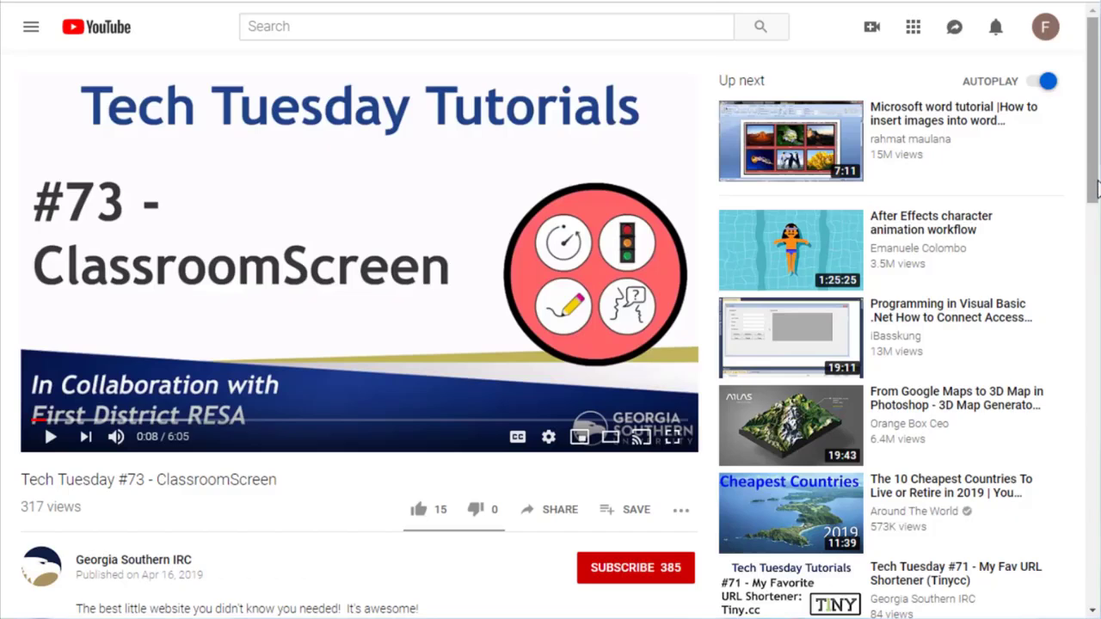
On YouTube, like the ClassroomScreen tutorial and subscribe to the Georgia Southern IRC channel with notifications for every new video
scroll(1096, 247, "down", 3)
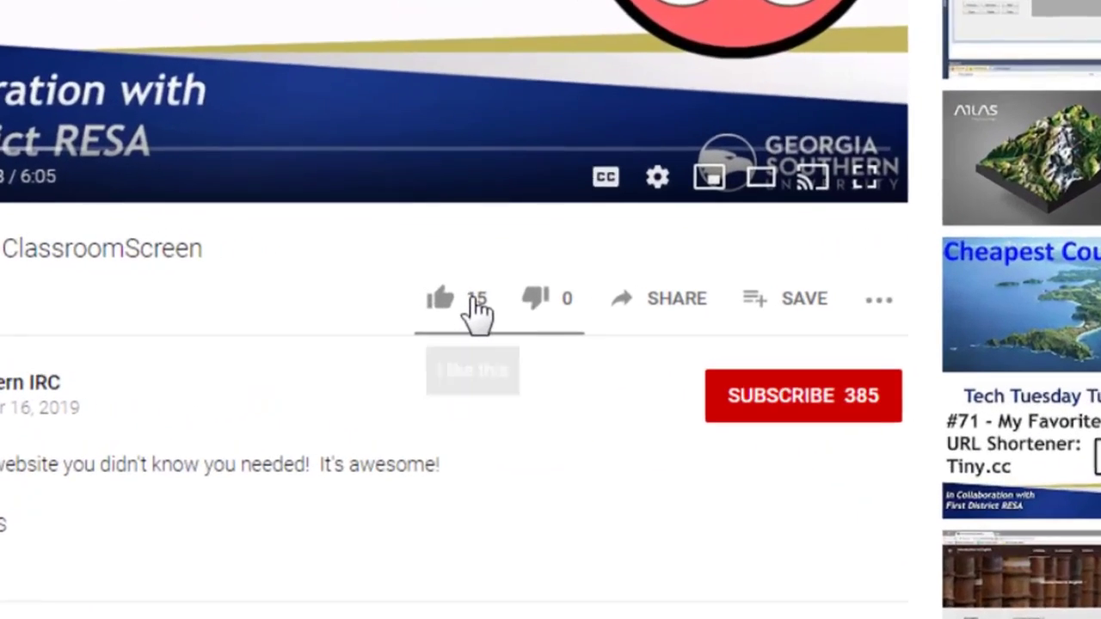
left_click(478, 314)
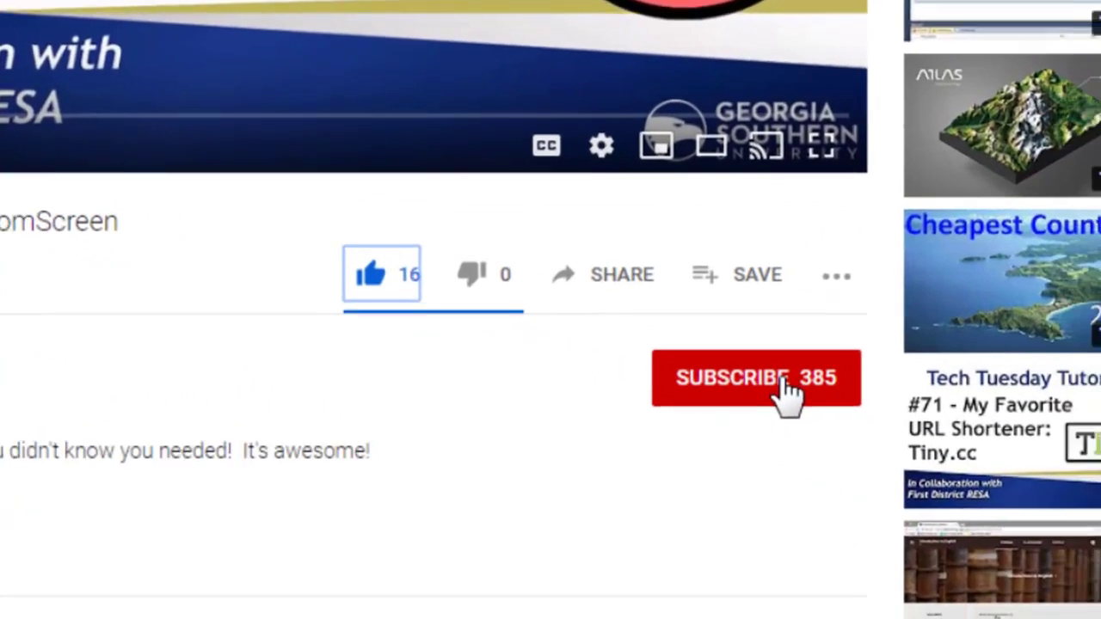
left_click(787, 391)
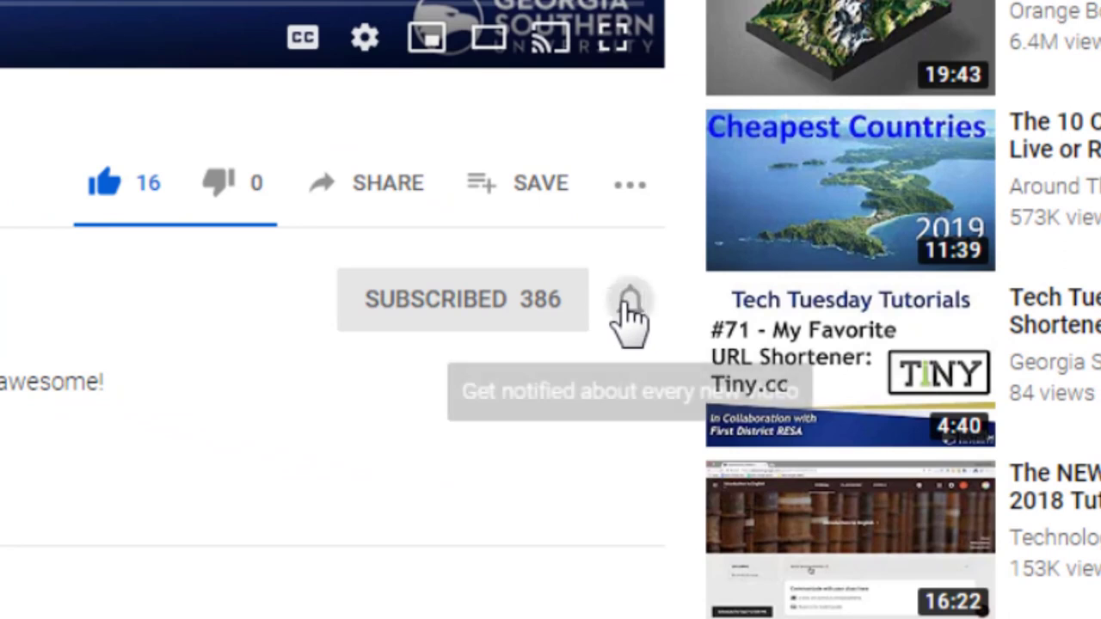
left_click(628, 303)
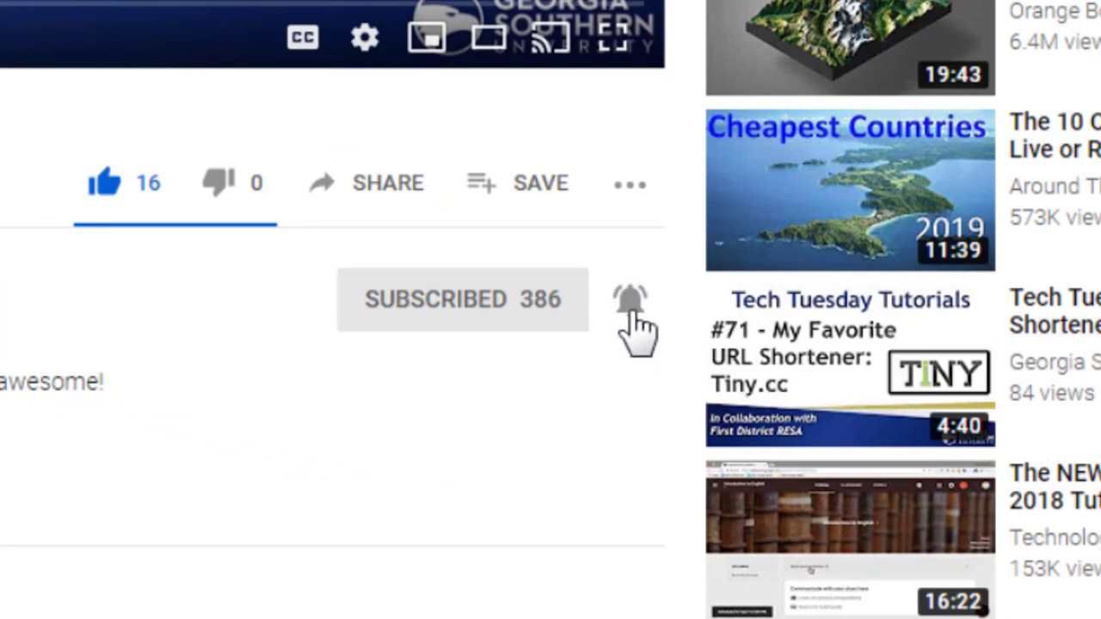
Open the public comment field below the ClassroomScreen video
scroll(344, 387, "down", 5)
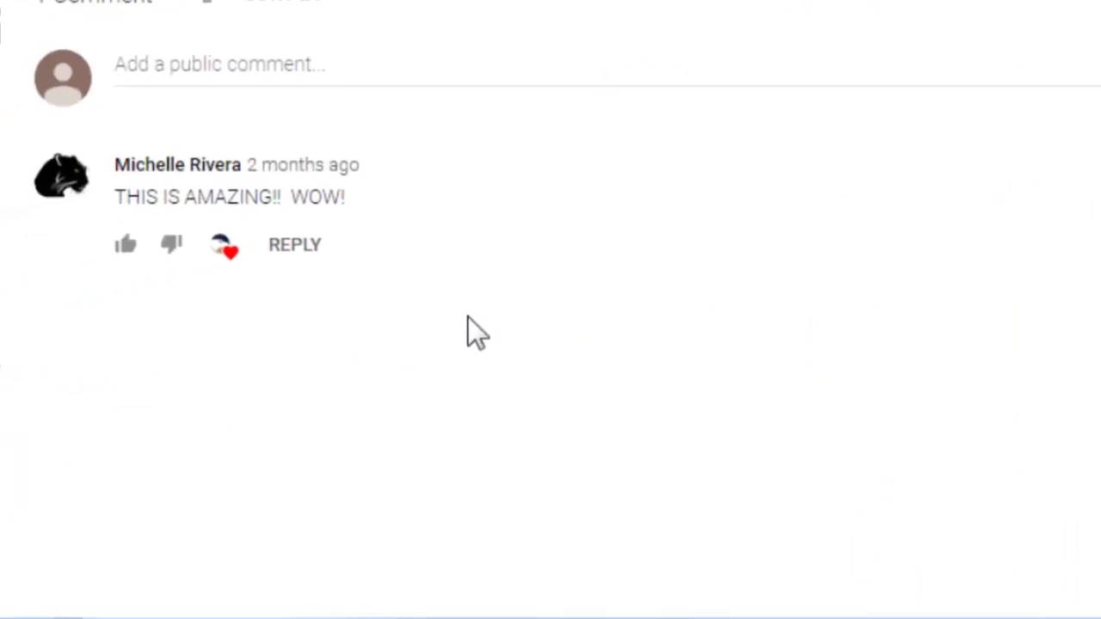
left_click(159, 64)
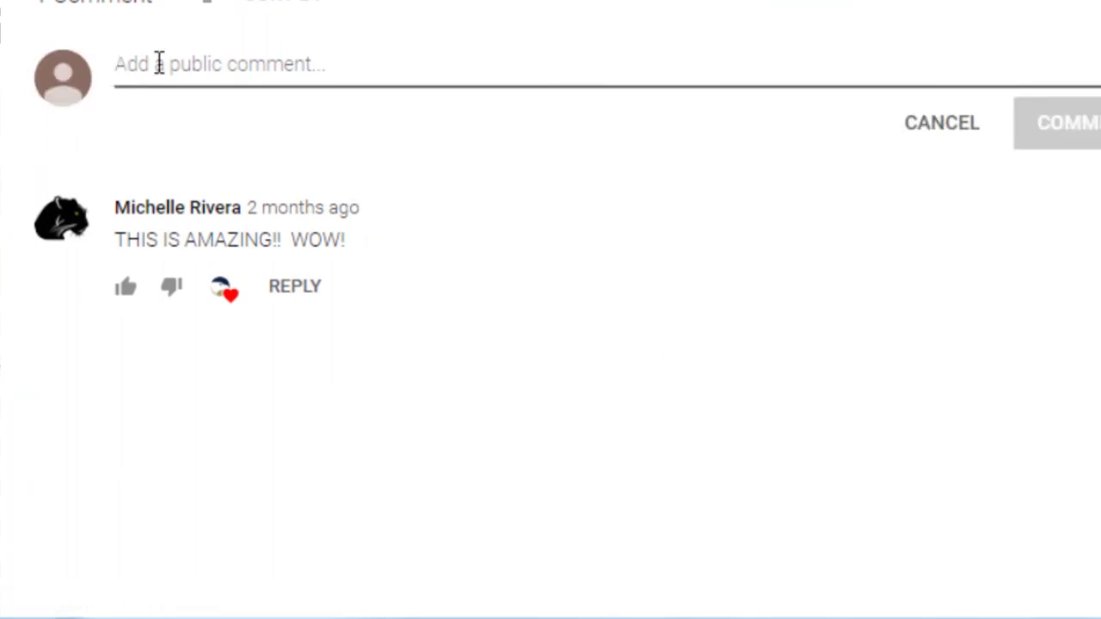
left_click(70, 618)
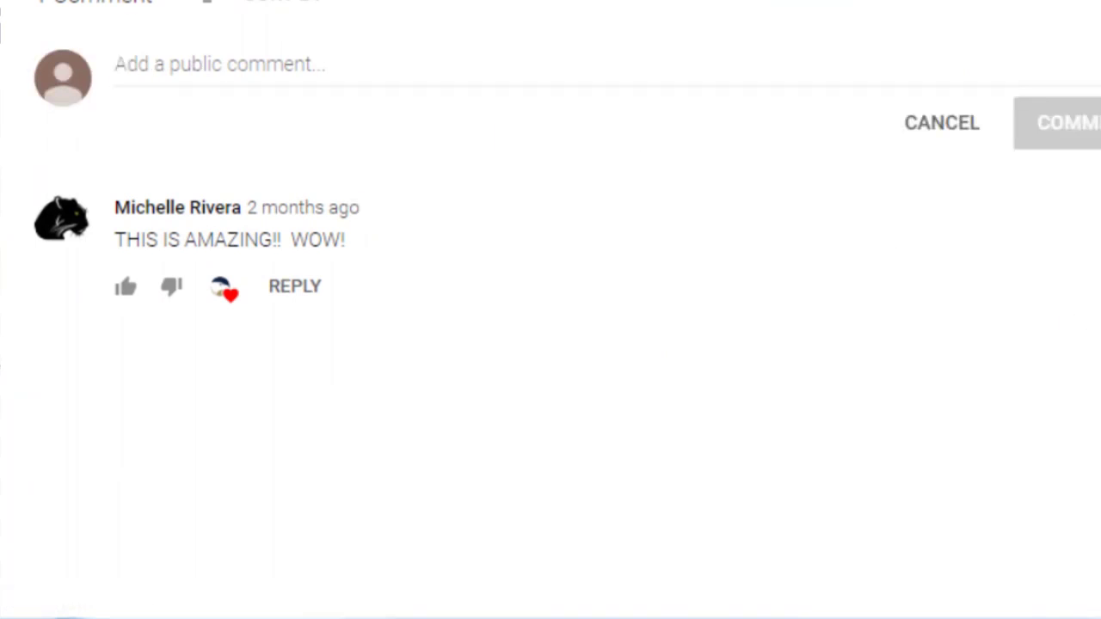